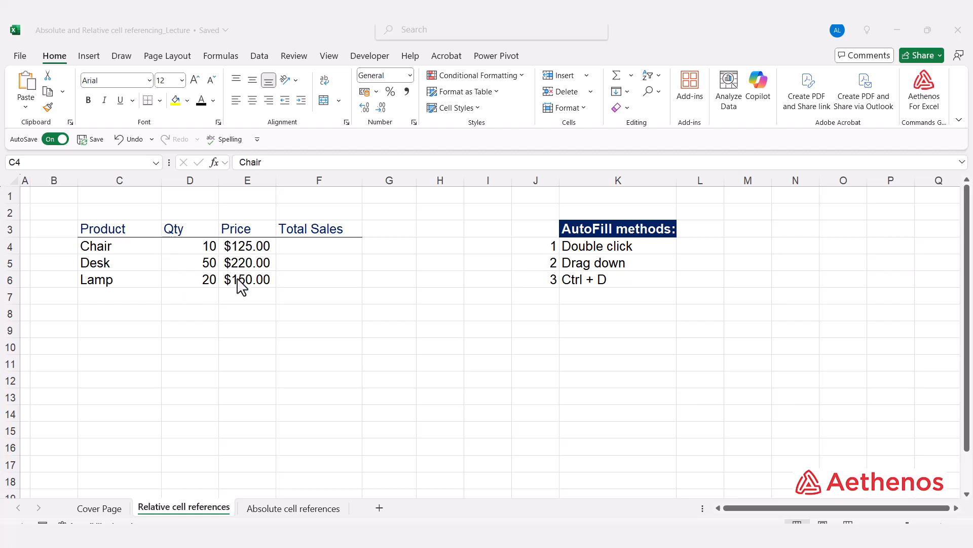
- Calculate the Chair's Total Sales in F4 with the formula =D4*E4
left_click(310, 252)
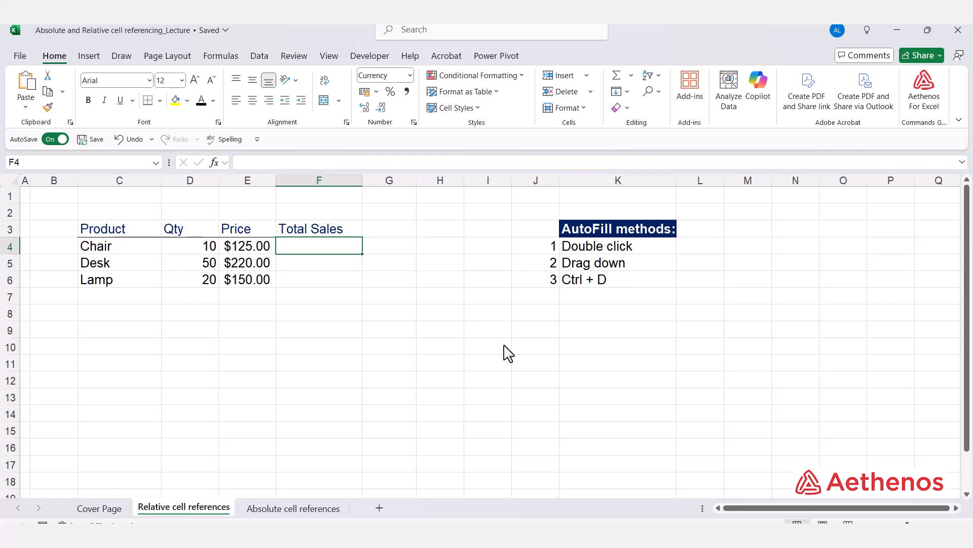
type("=")
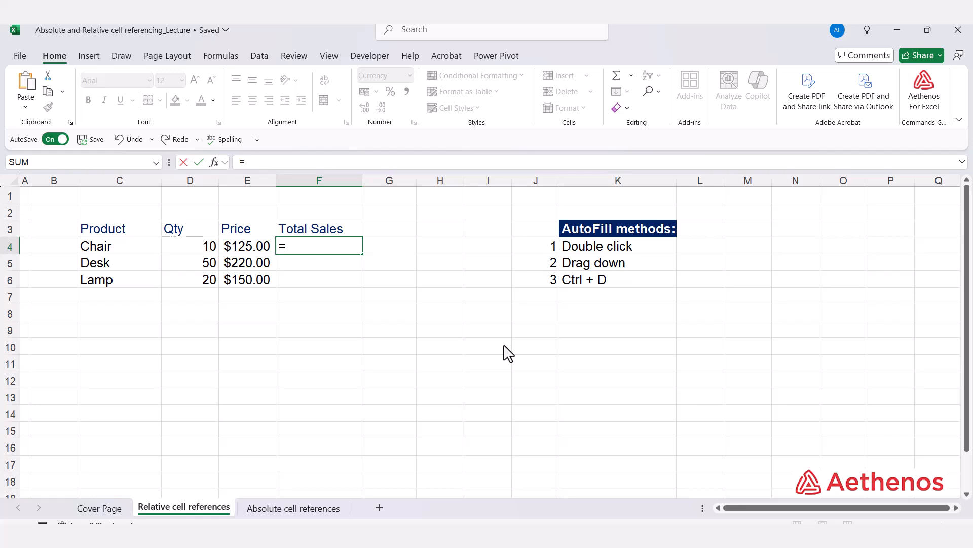
key("Left")
key("Left")
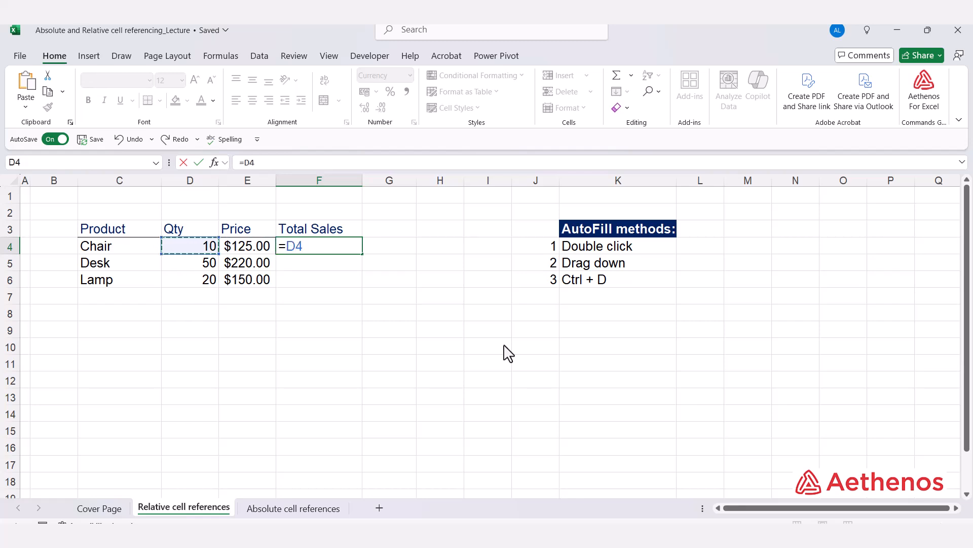
type("*")
key("Left")
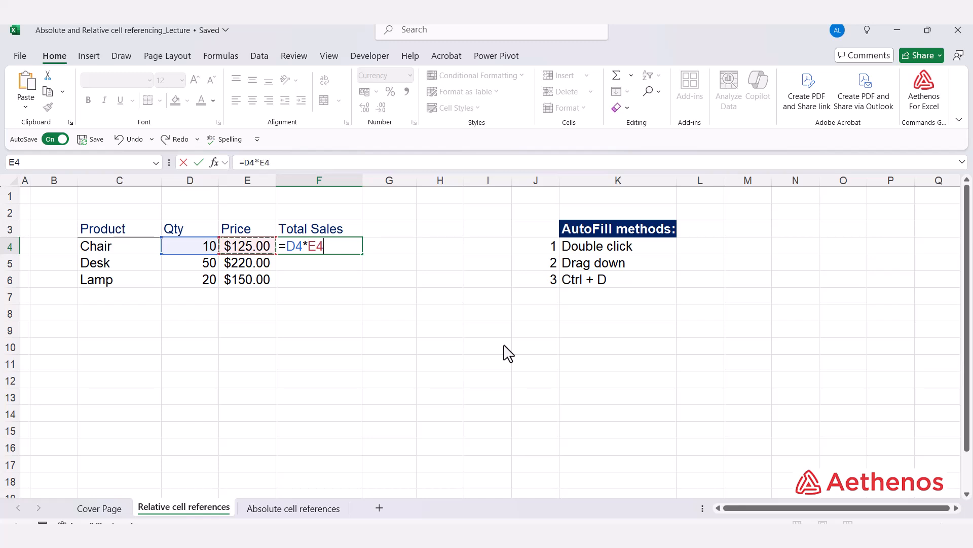
key("Return")
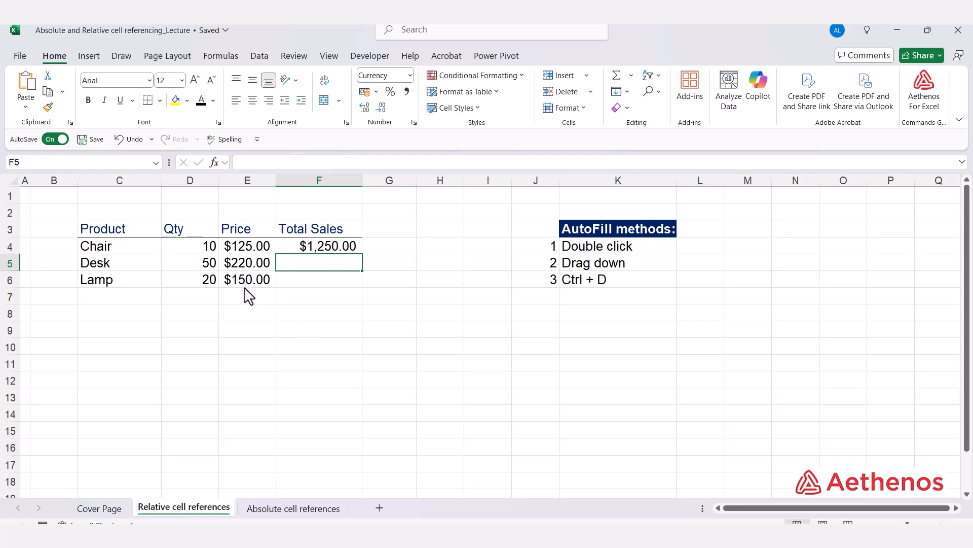
- Try auto-filling the Chair's Total Sales formula to the end of the product table, and undo the fill
left_click(337, 248)
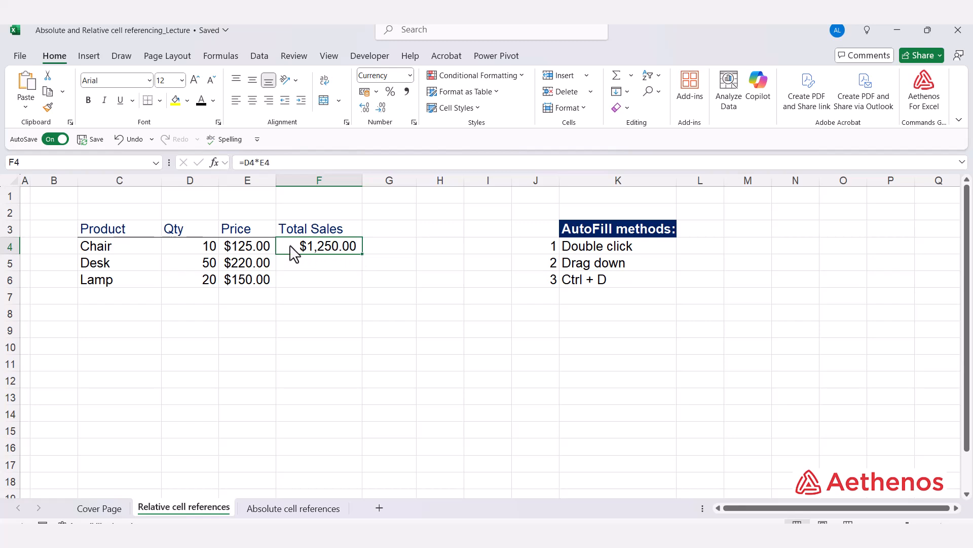
double_click(362, 253)
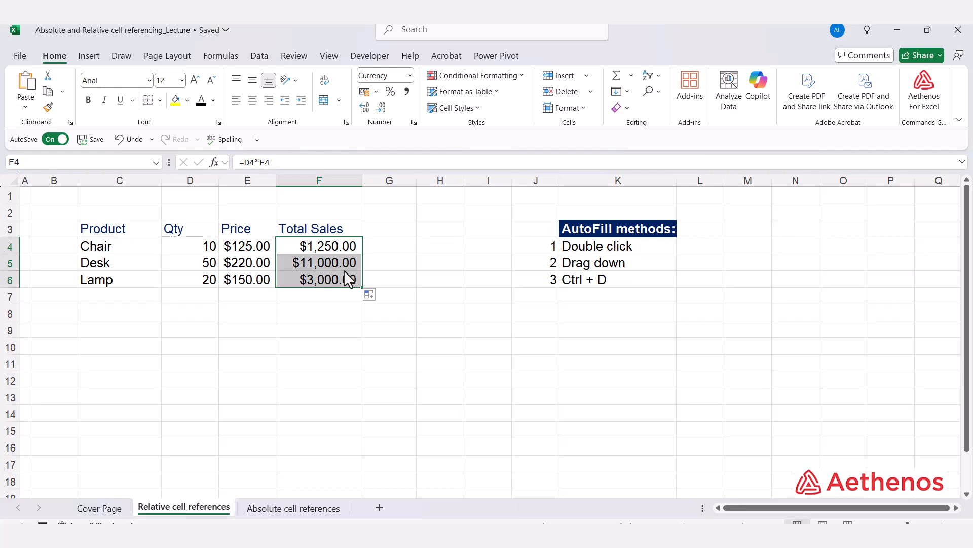
left_click(357, 251)
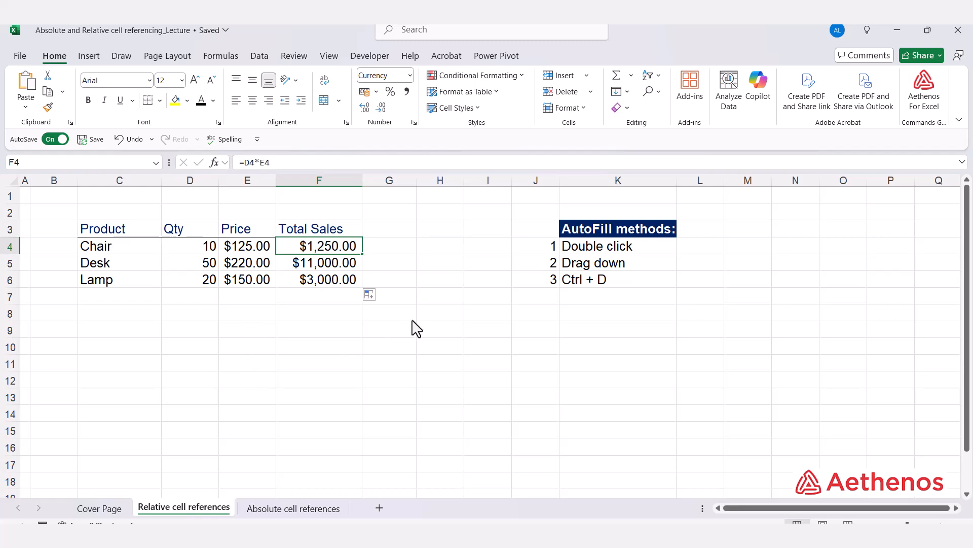
key("ctrl+z")
left_click(428, 252)
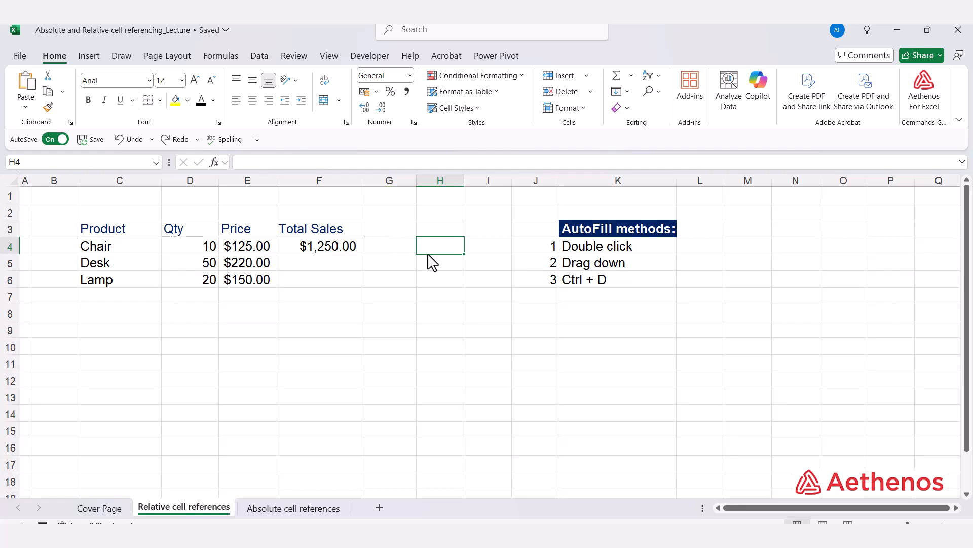
- Try extending the F4 formula manually with the fill handle through F6, and undo the fill
left_click(334, 249)
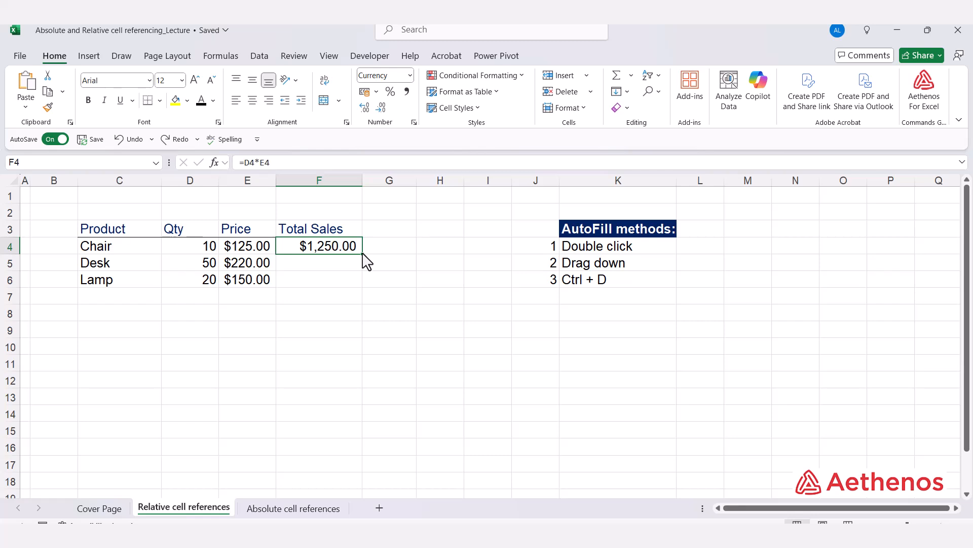
left_click_drag(363, 254, 362, 285)
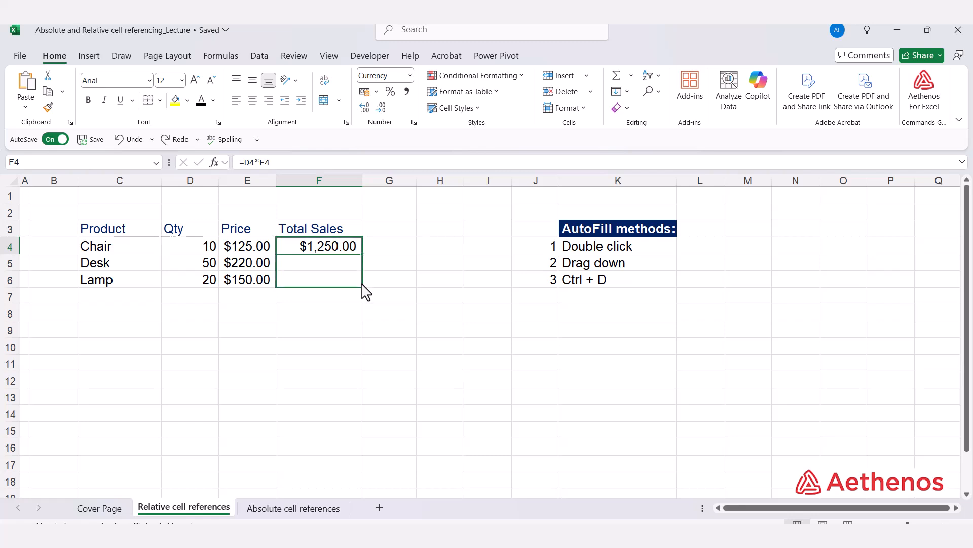
left_click_drag(362, 286, 363, 287)
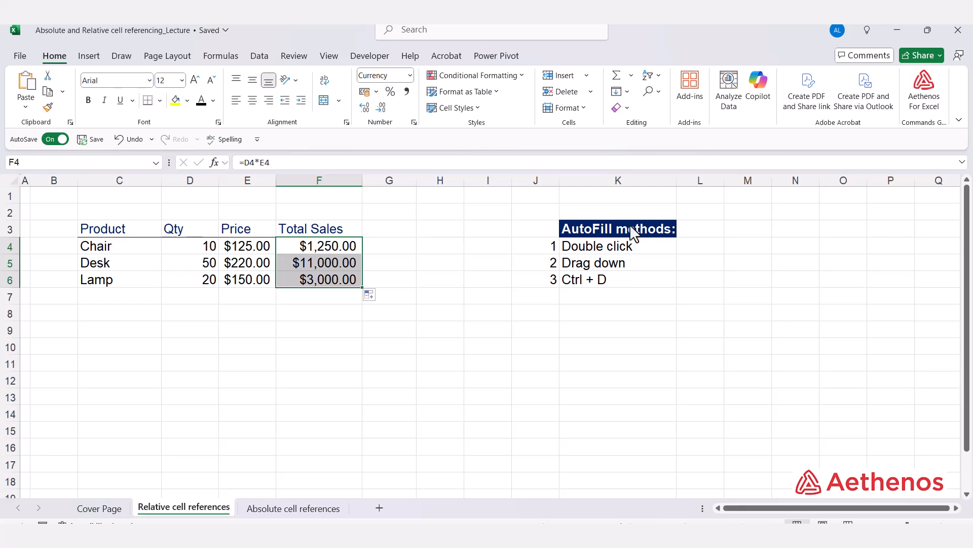
key("ctrl+z")
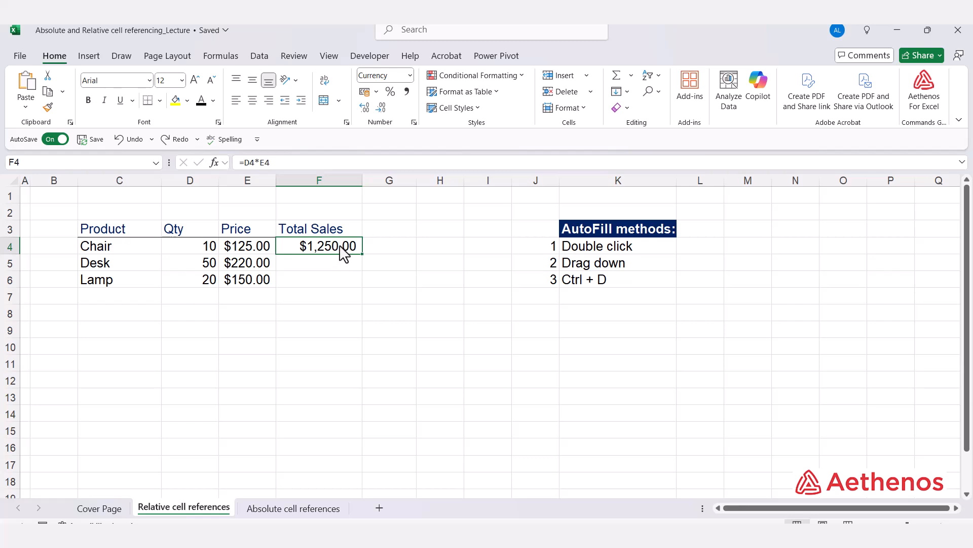
- Copy the F4 formula into F5:F6 with Fill Down over the range F4:F6
mouse_move(343, 252)
left_mouse_down()
mouse_move(342, 279)
mouse_move(324, 271)
left_mouse_up()
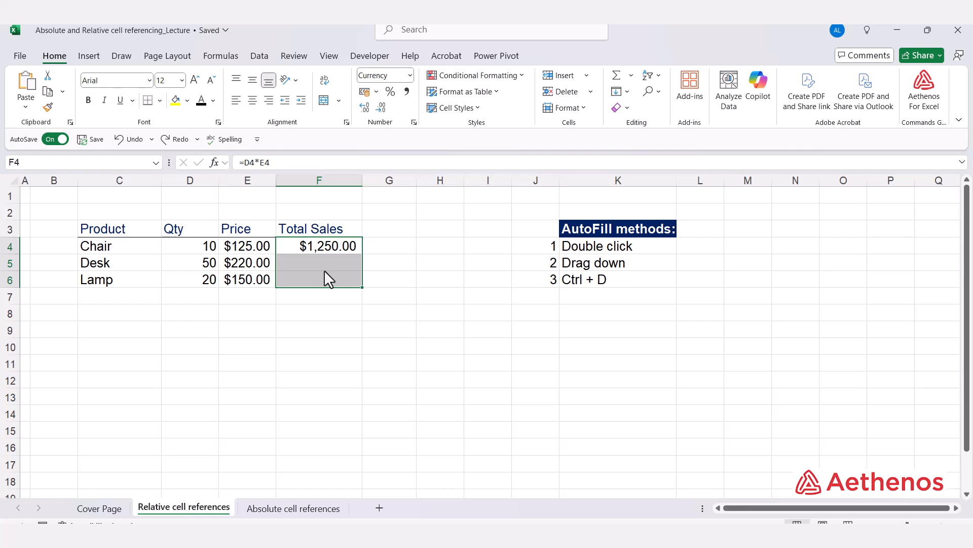
key("ctrl+d")
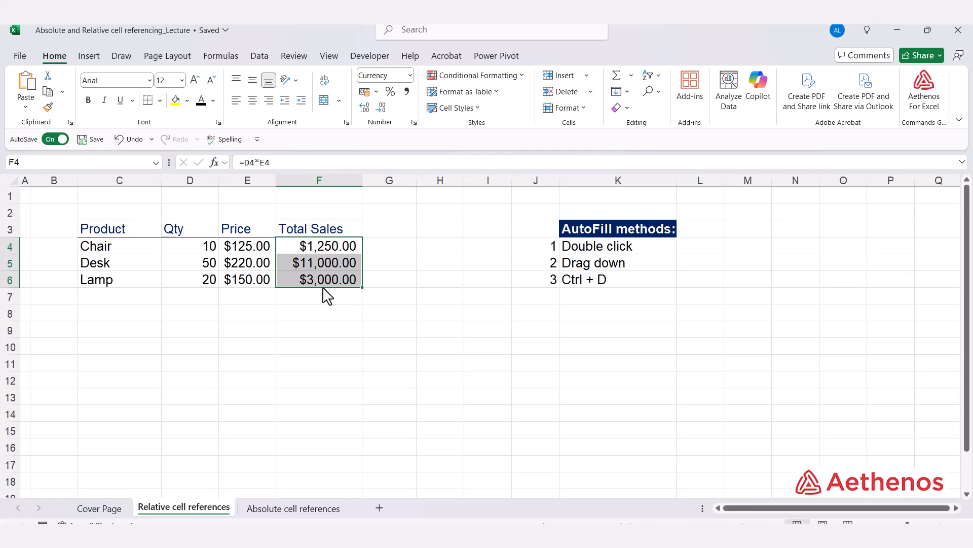
left_click(396, 268)
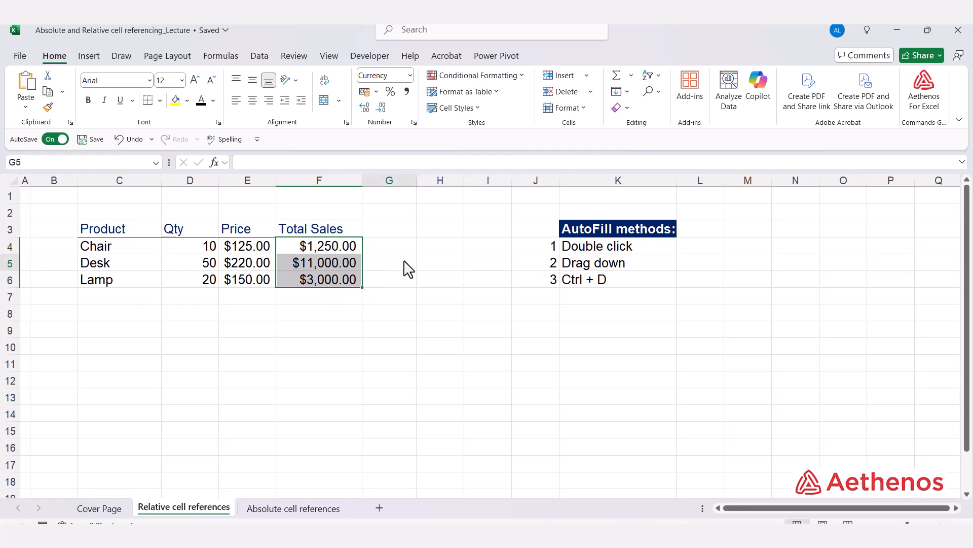
- Inspect the cell references in the Total Sales formulas for Desk, Lamp and Chair, leaving each formula as it is
double_click(326, 263)
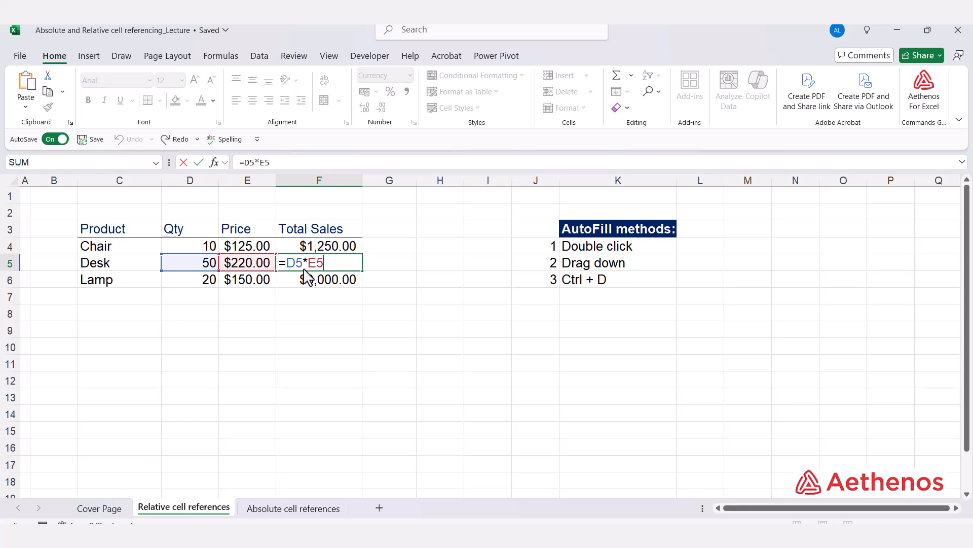
key("ctrl+Return")
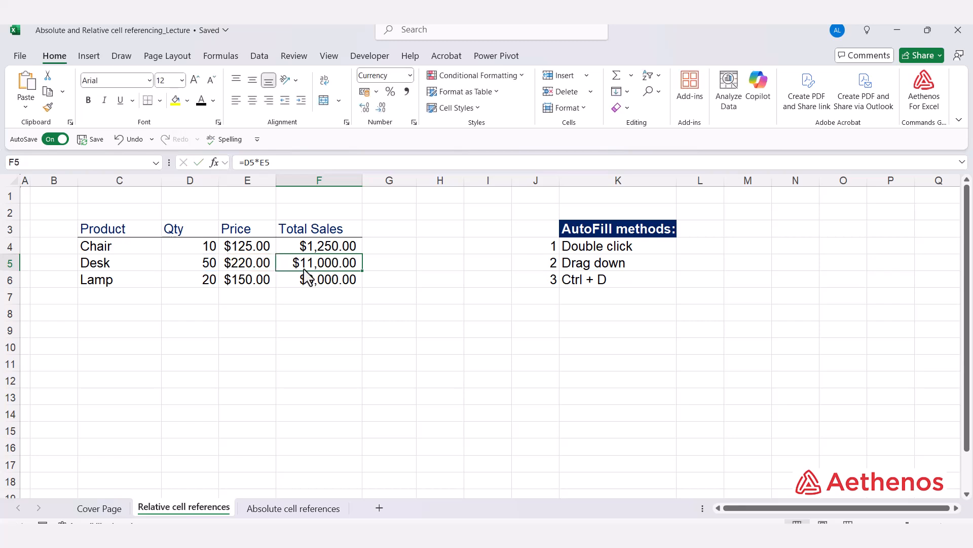
double_click(307, 281)
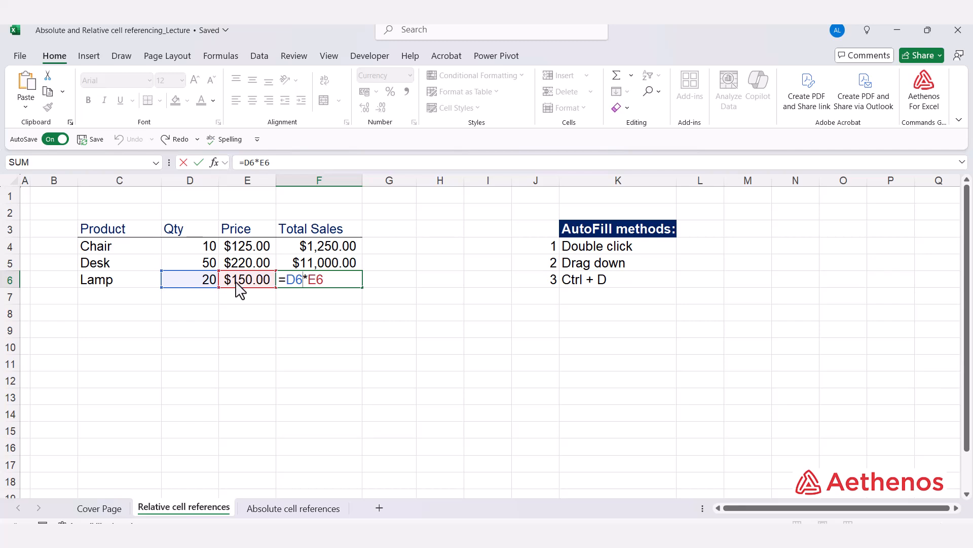
key("ctrl+Return")
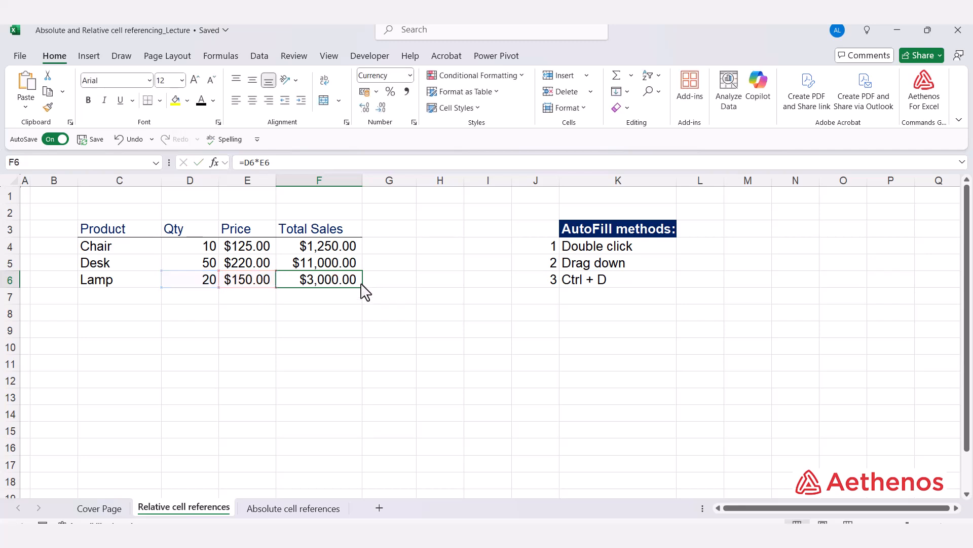
left_click(349, 249)
double_click(349, 248)
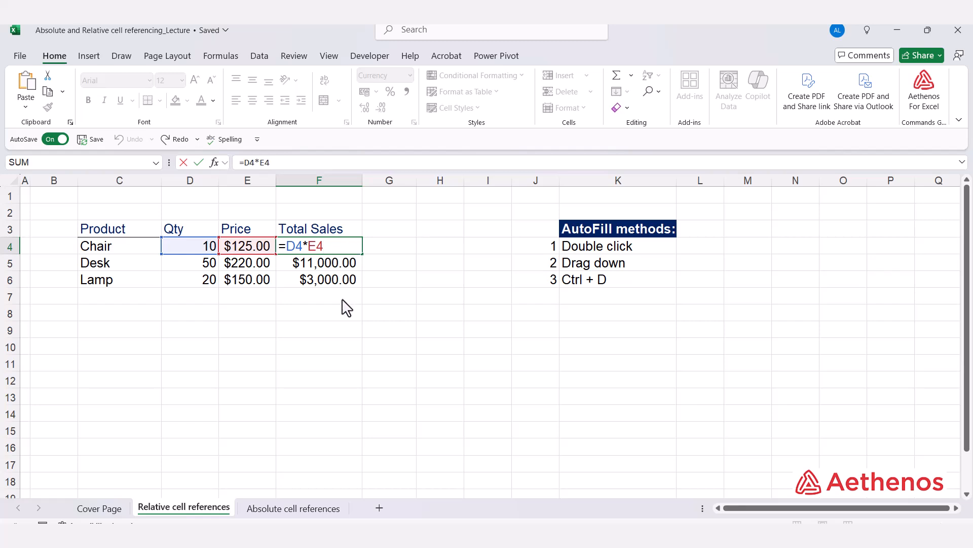
key("ctrl+Return")
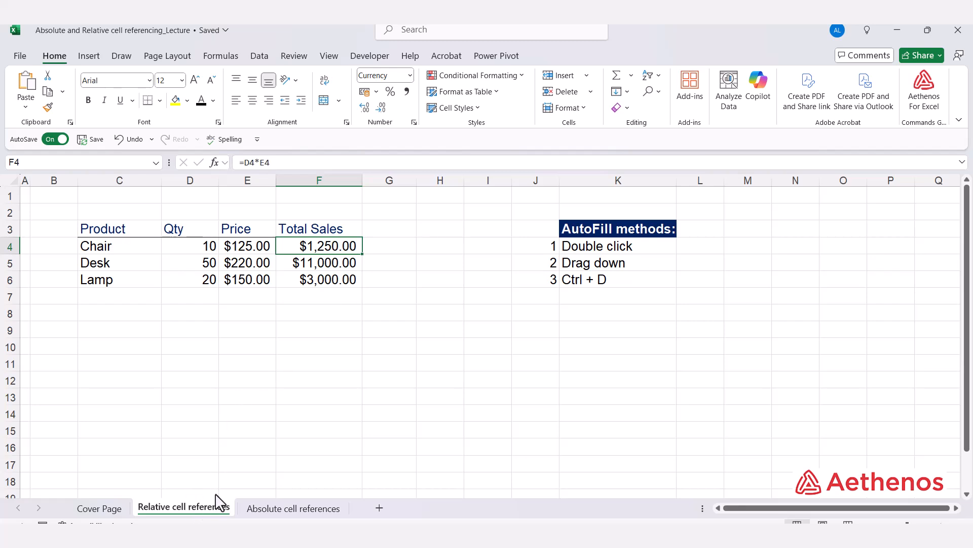
- Compare the Qty and Price references in the F4 formula with those in F5, and re-examine F4
double_click(331, 249)
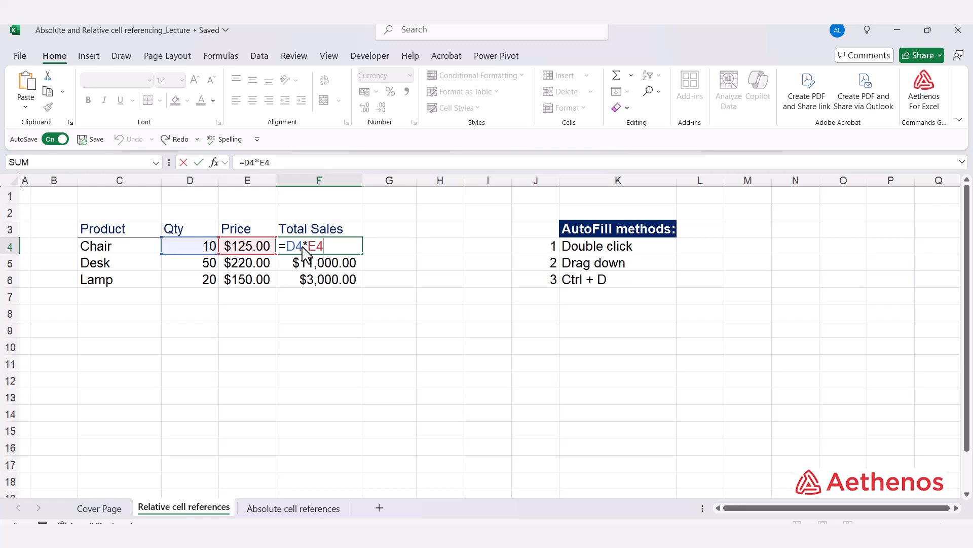
key("Escape")
left_click(310, 264)
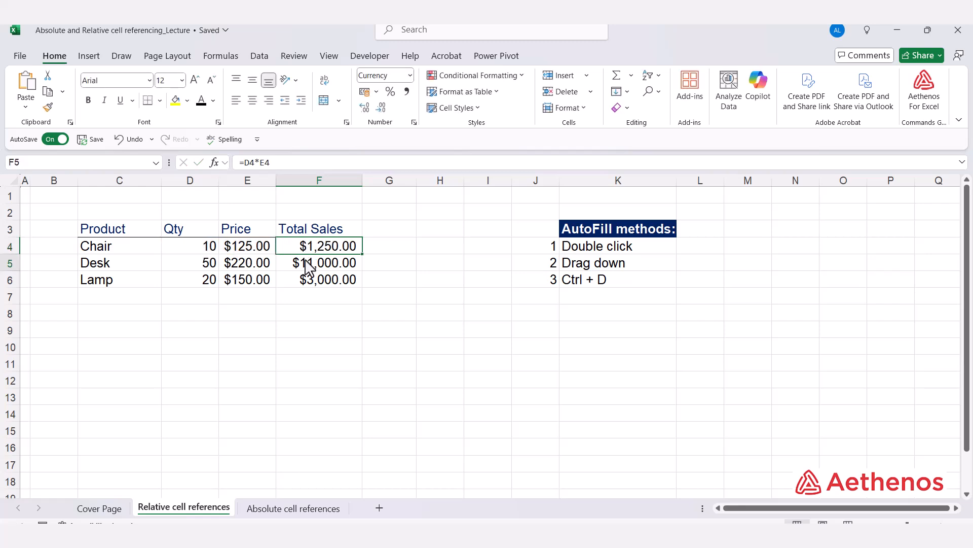
double_click(304, 267)
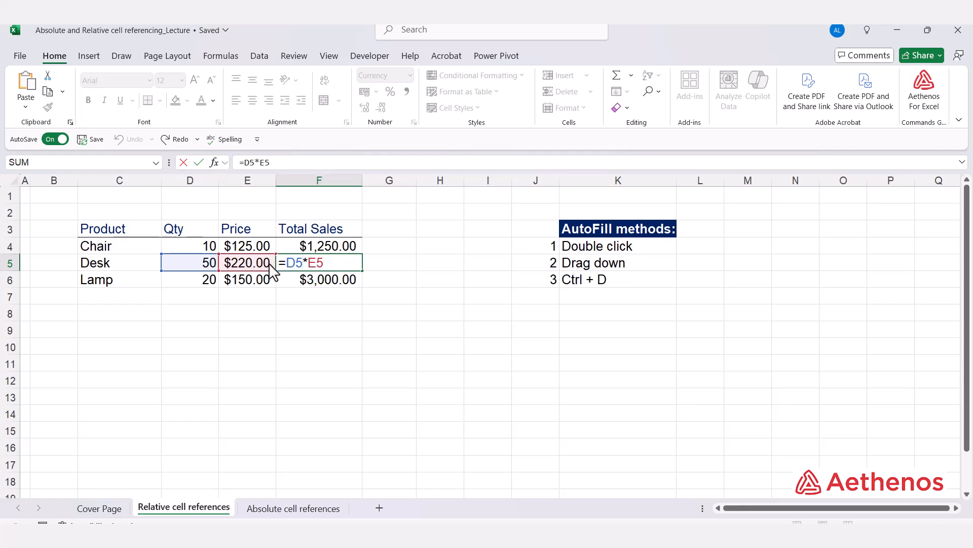
key("Escape")
double_click(320, 248)
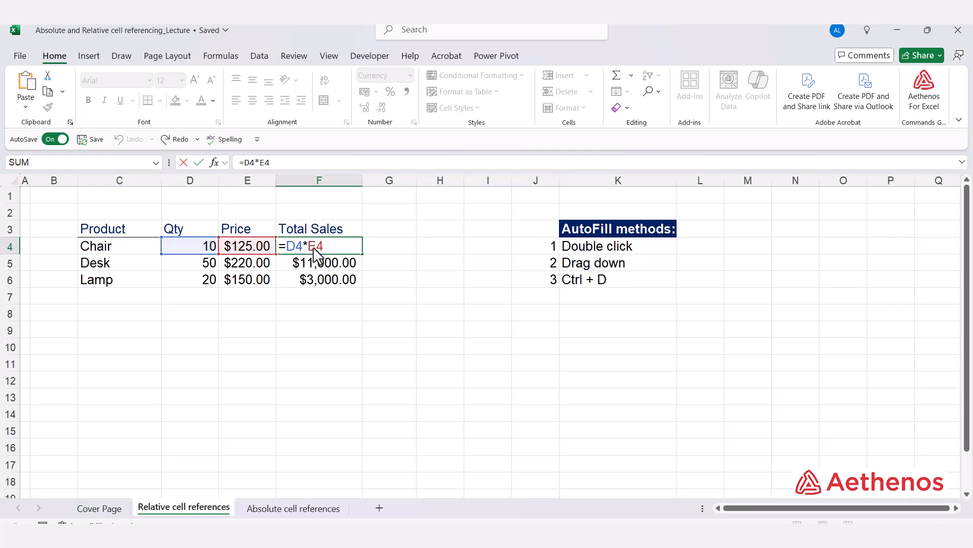
left_click_drag(341, 252, 283, 247)
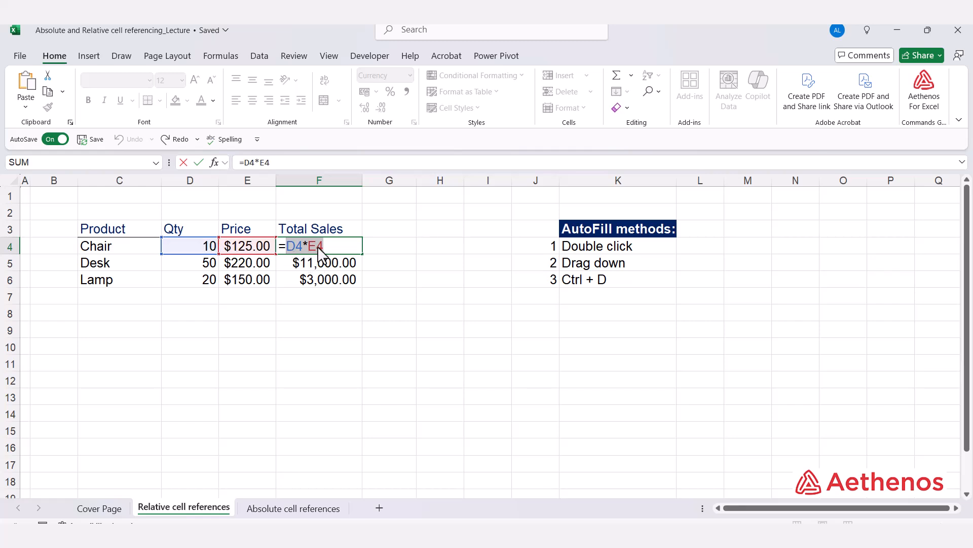
left_click(318, 250)
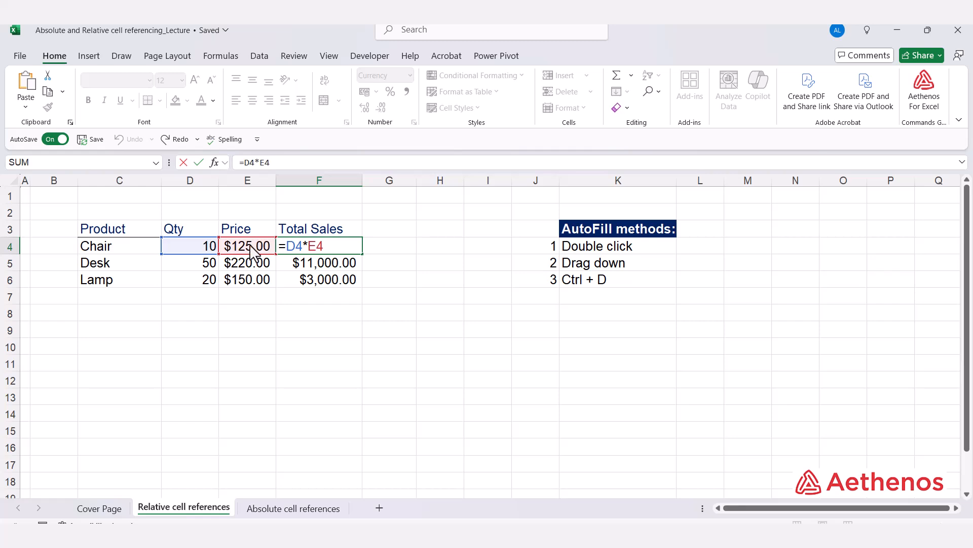
key("ctrl+Return")
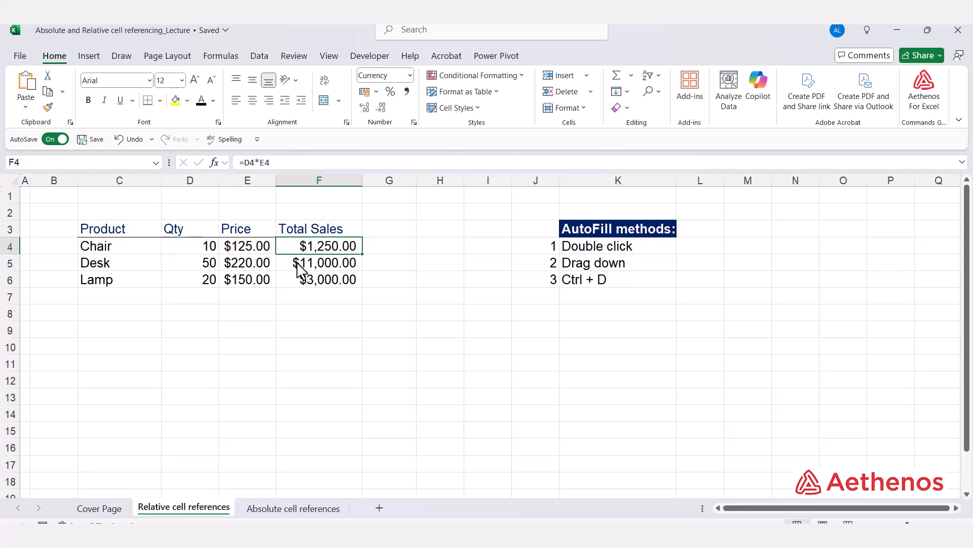
- Examine which Qty and Price cells the filled Total Sales formulas in F5 and F6 refer to
double_click(299, 264)
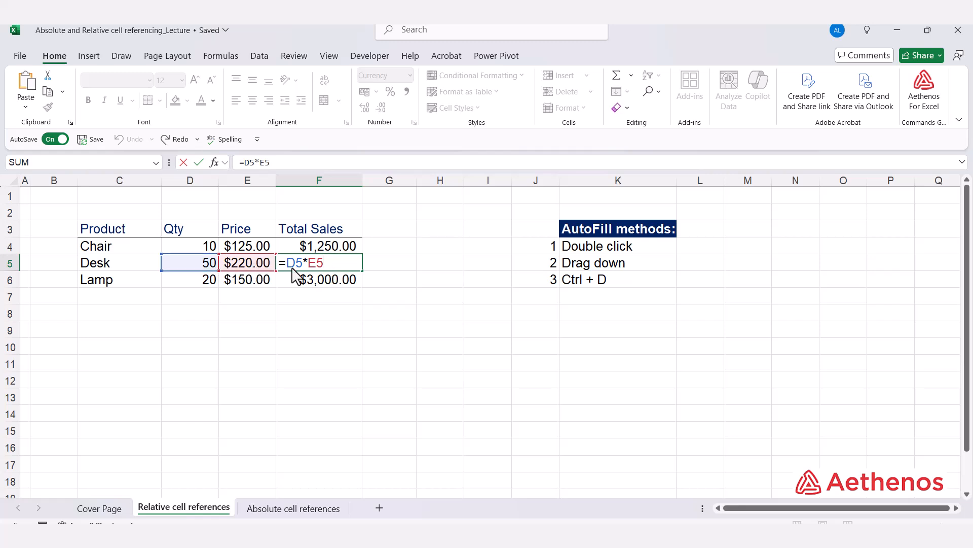
key("ctrl+Return")
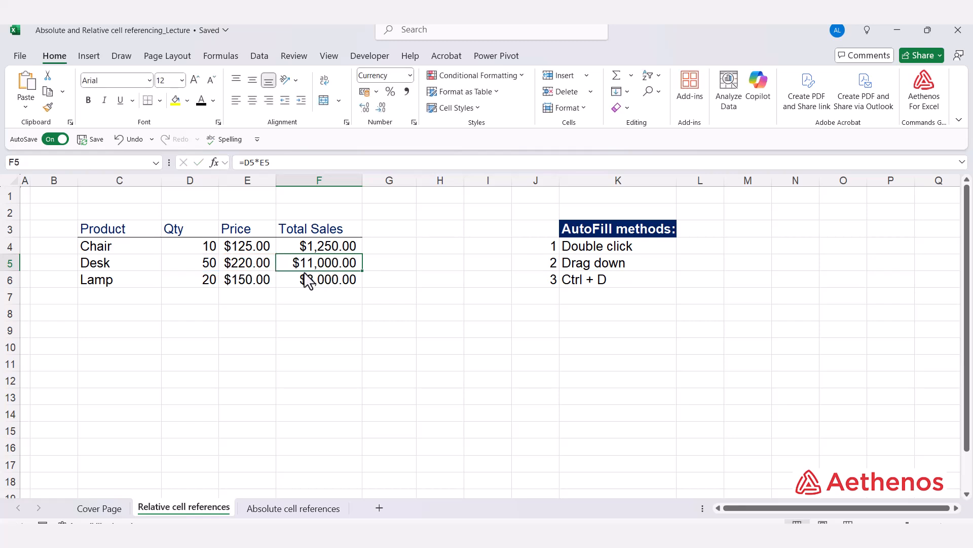
double_click(312, 264)
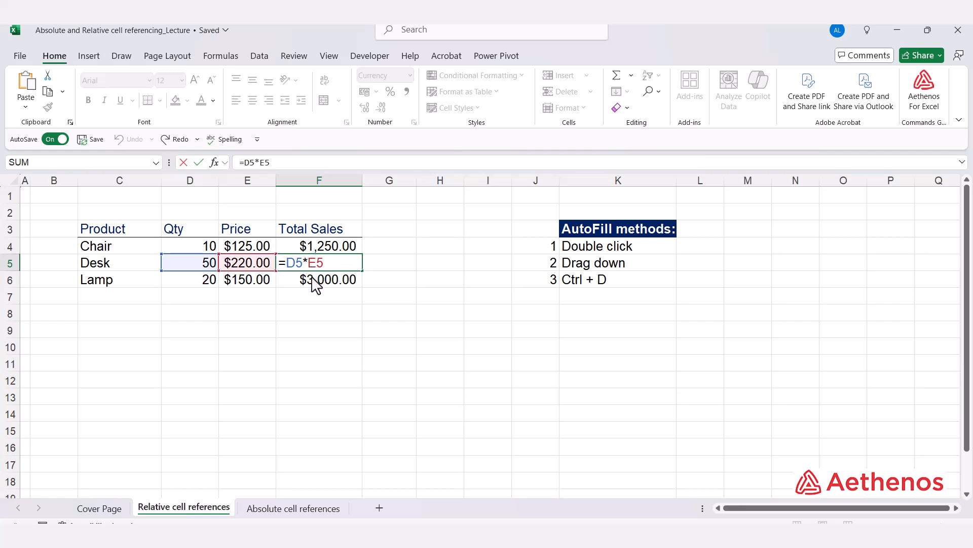
key("ctrl+Return")
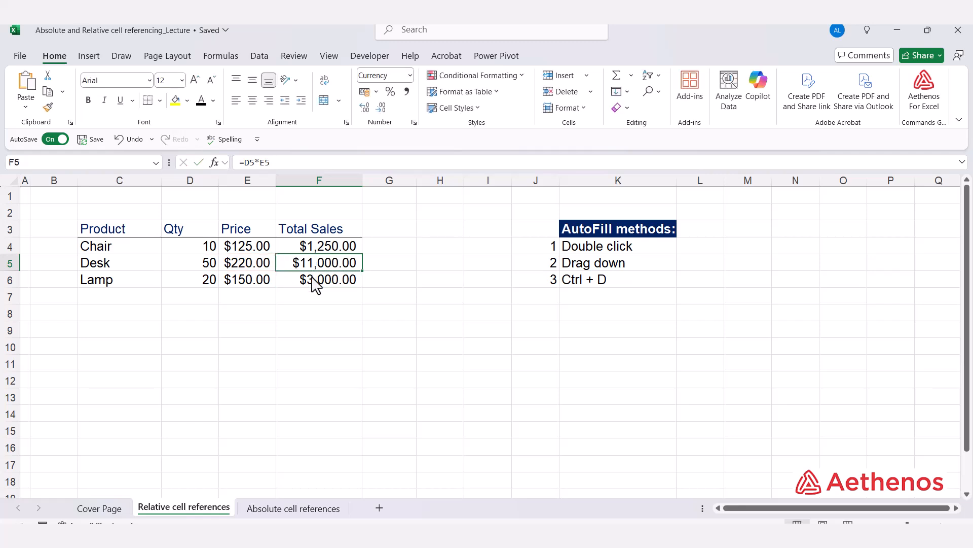
left_click(322, 288)
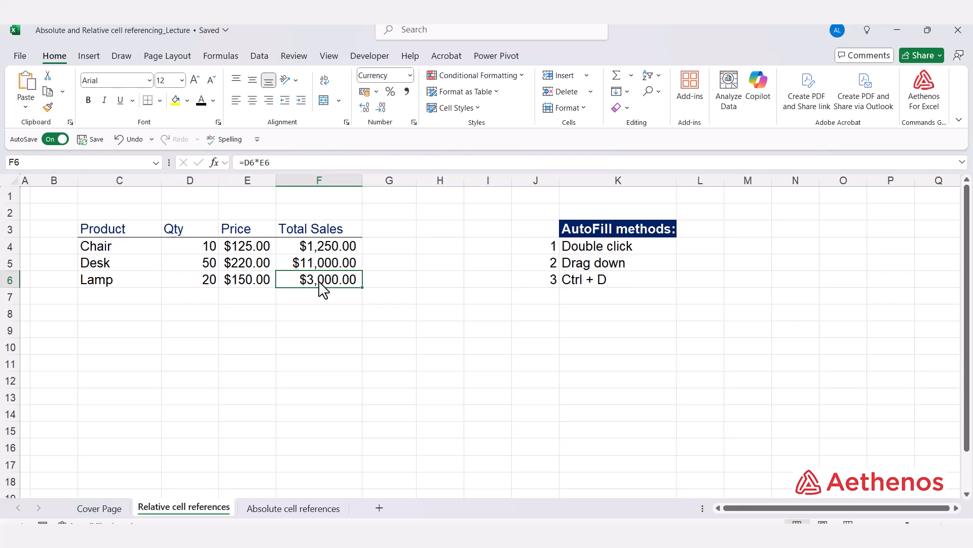
double_click(321, 286)
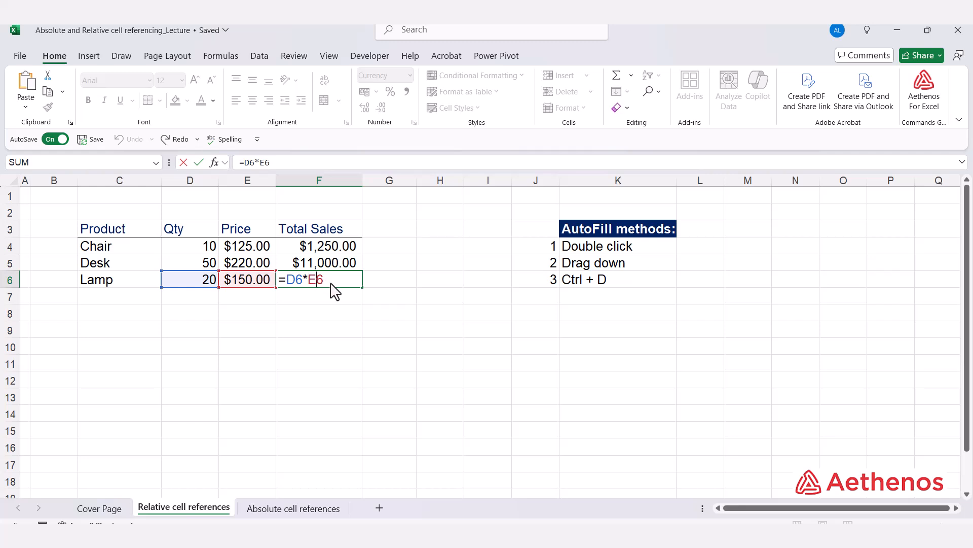
- On the Absolute cell references sheet, calculate the Chair's Total Sales in F4 with the formula =D4*E4
key("ctrl+Return")
left_click(459, 268)
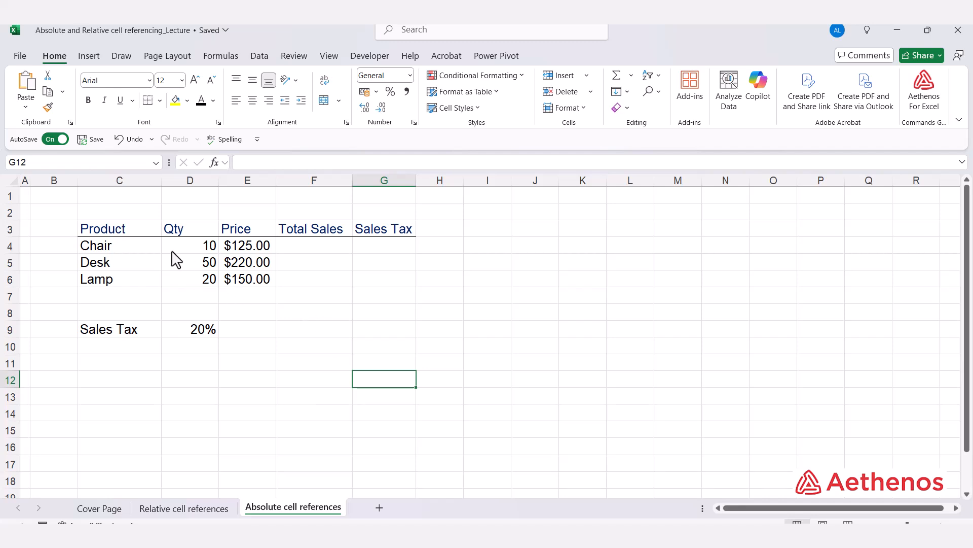
left_click(309, 259)
key("Up")
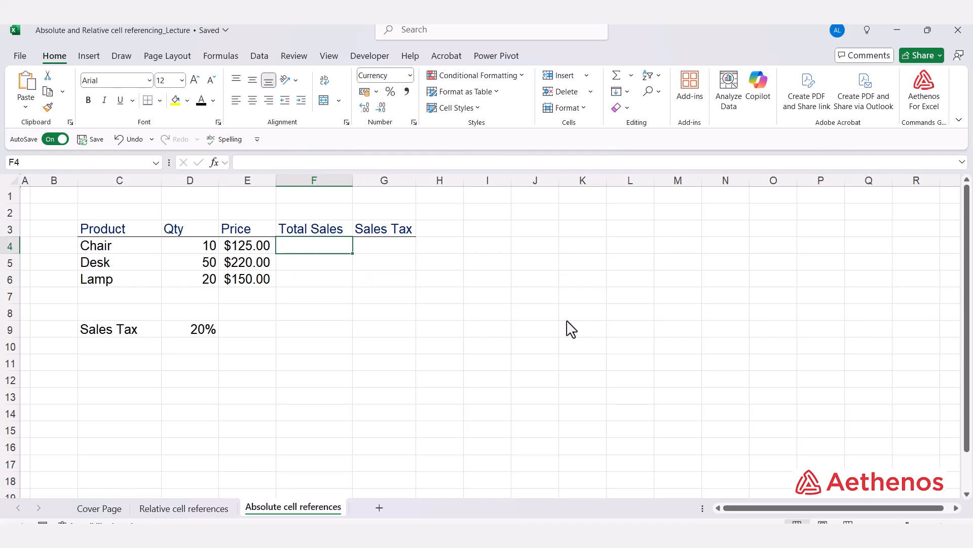
type("=")
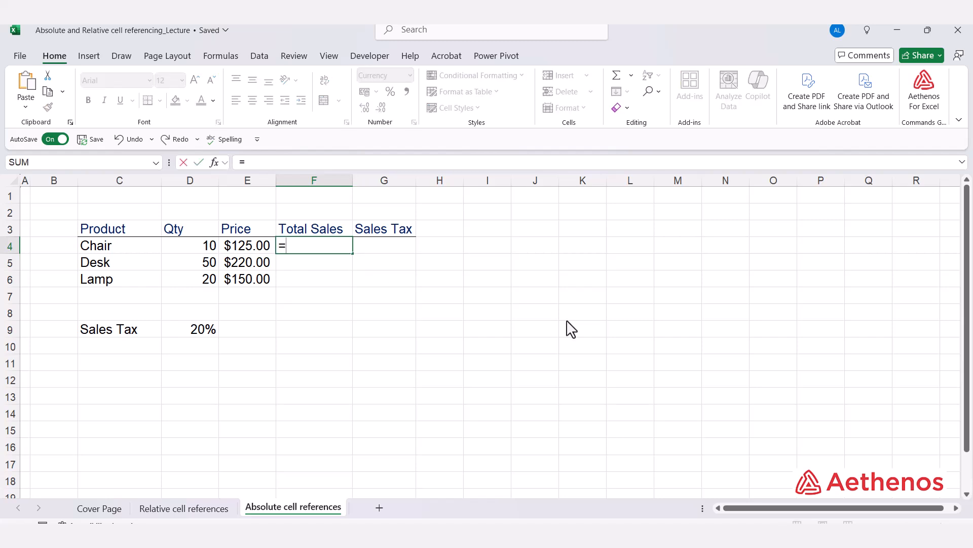
key("Left")
key("Left")
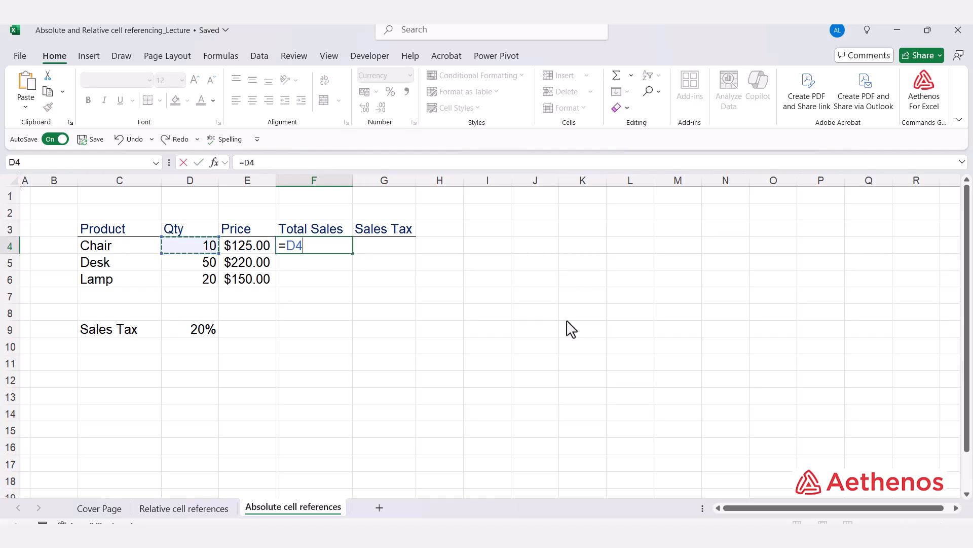
type("*")
key("Left")
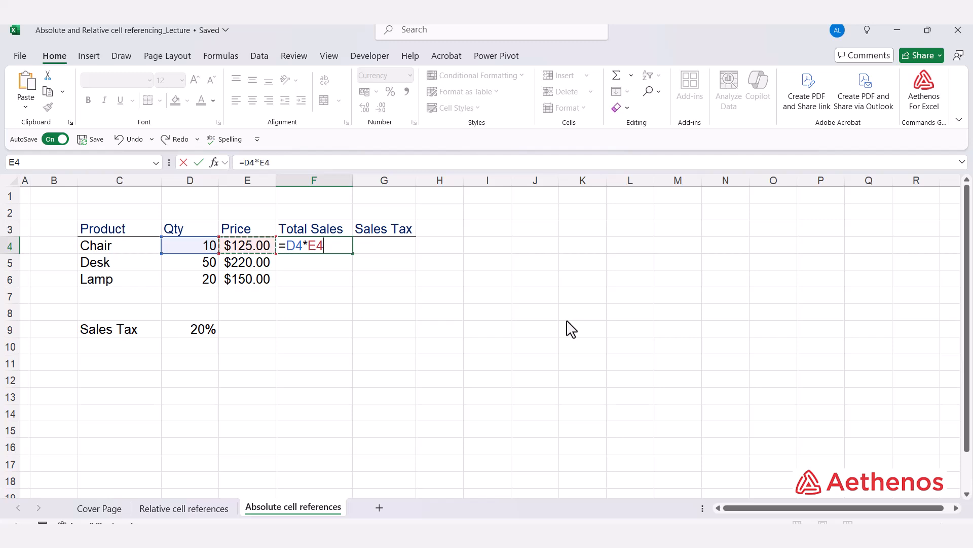
key("ctrl+Return")
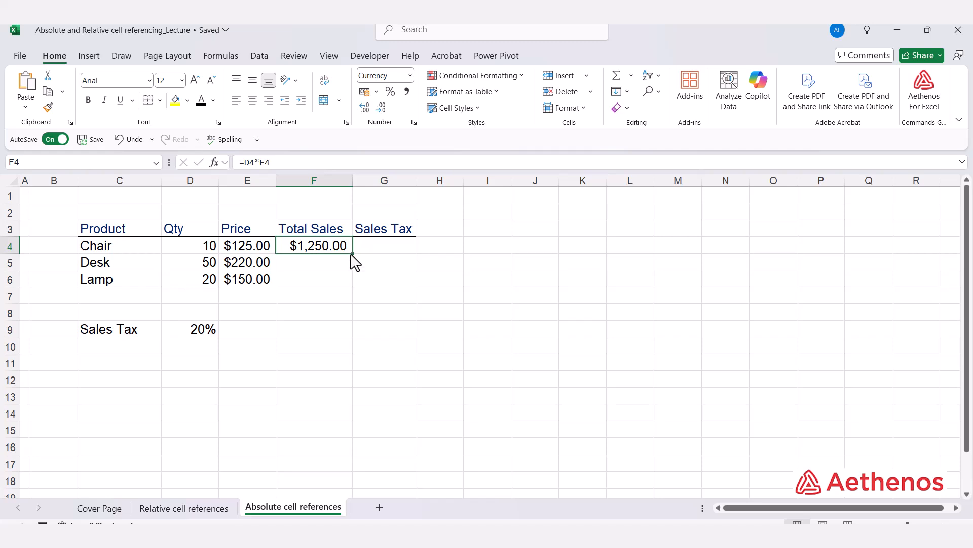
- Fill the Total Sales formula from F4 down to F6 and check the references in the Lamp row's formula
left_click_drag(353, 253, 351, 284)
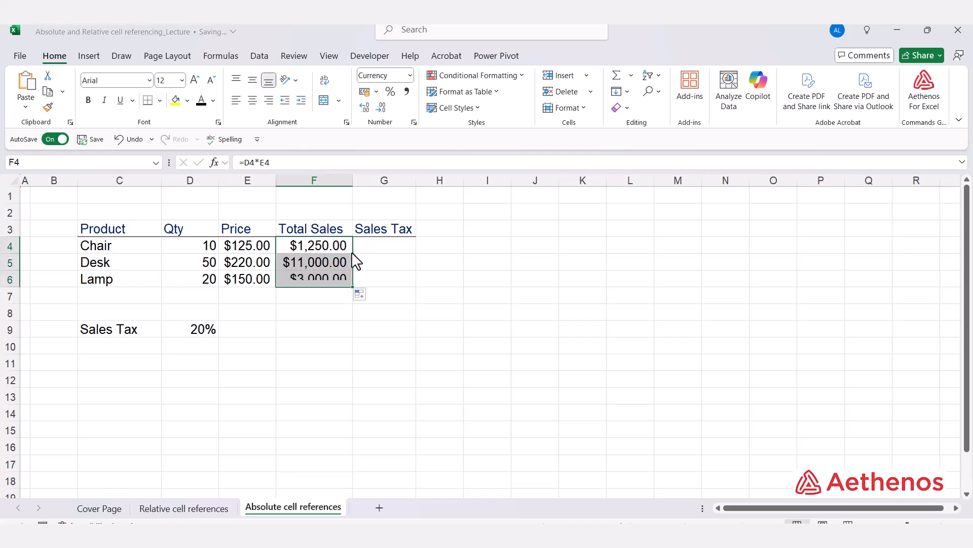
double_click(328, 282)
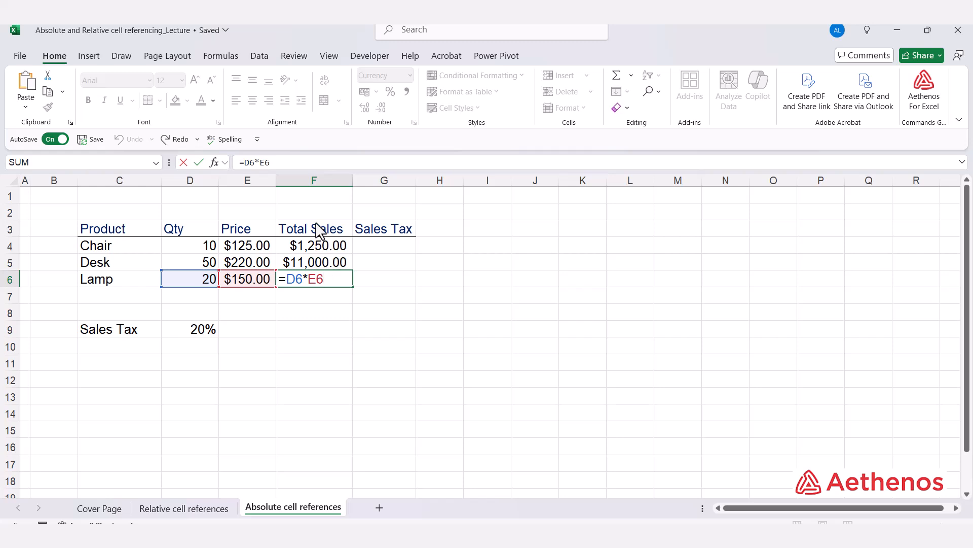
key("Escape")
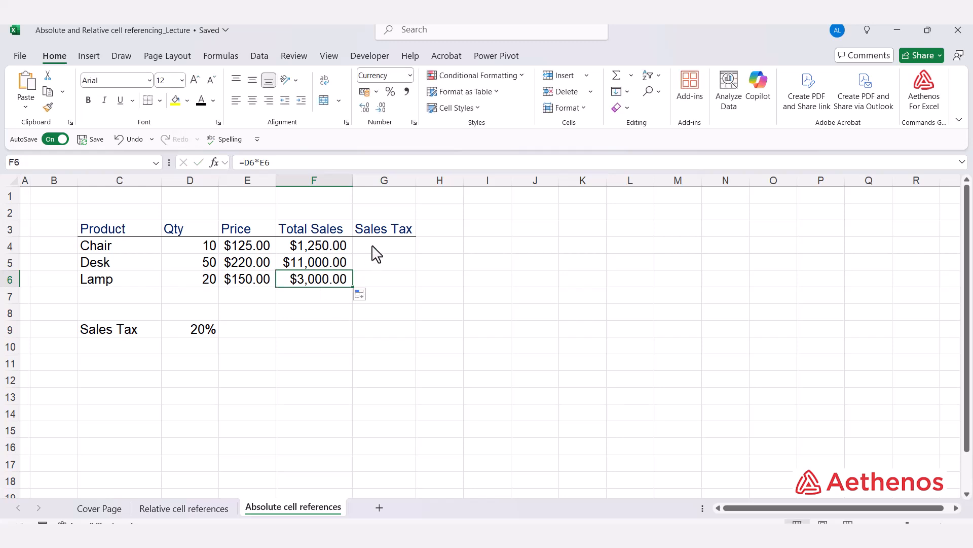
- Calculate the Chair's Sales Tax in G4 with the formula =F4*D9 and fill it down to G6
left_click(373, 252)
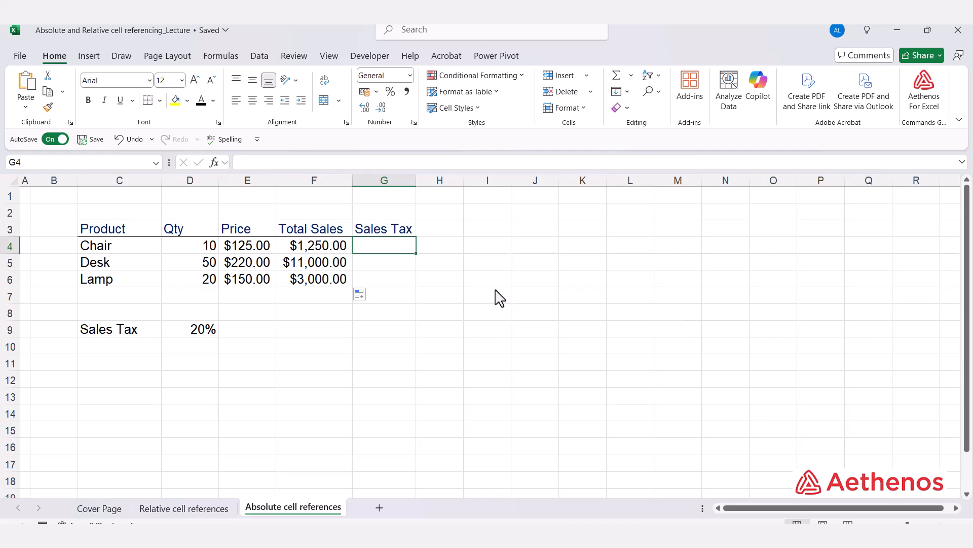
left_click(171, 331)
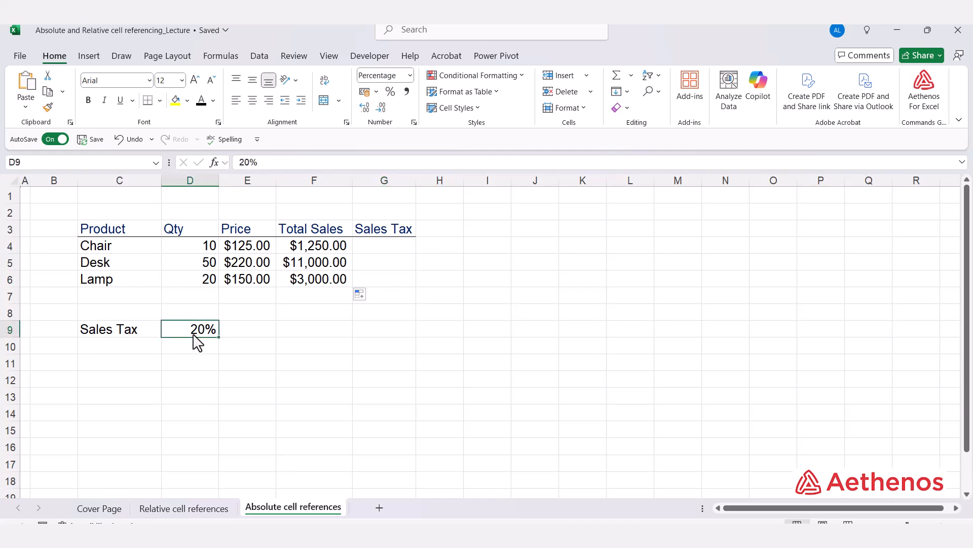
left_click(379, 250)
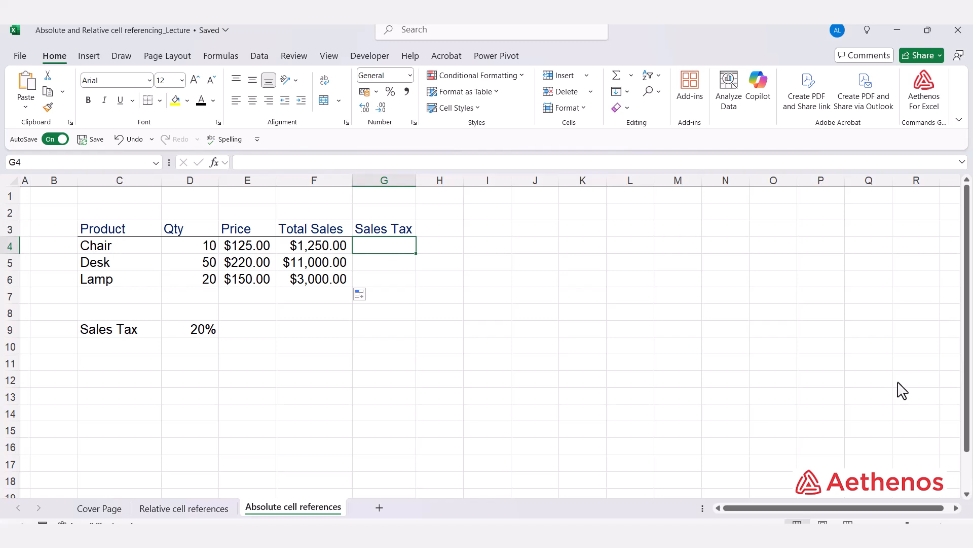
type("=")
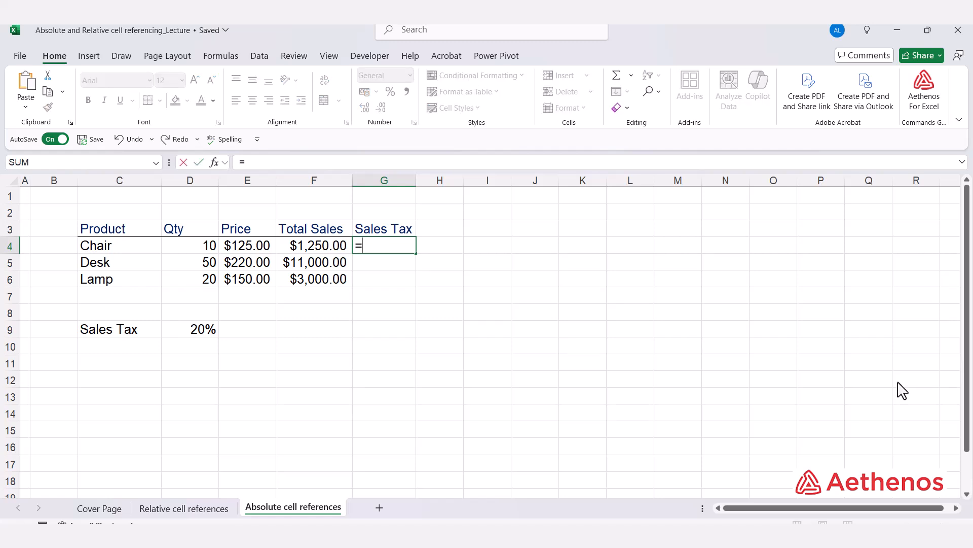
key("Left")
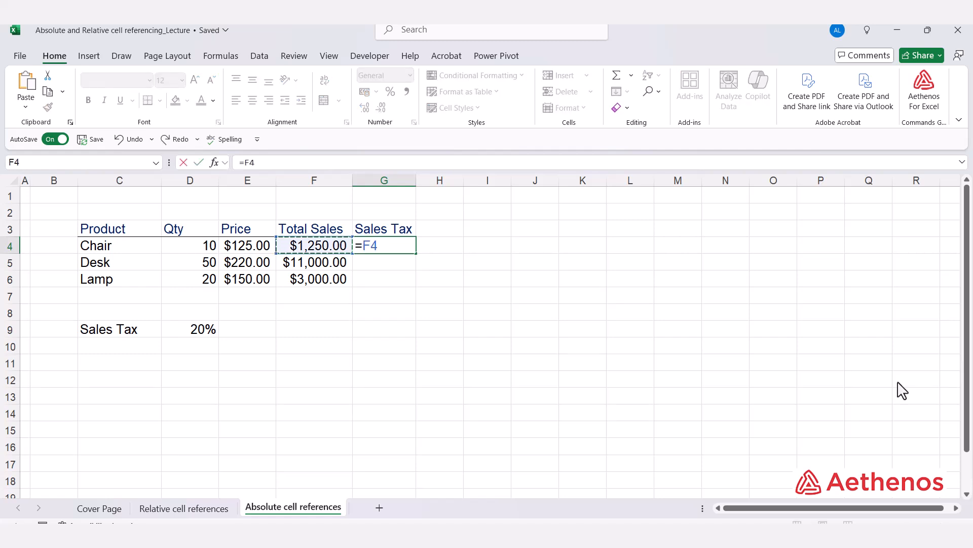
type("*")
left_click(202, 330)
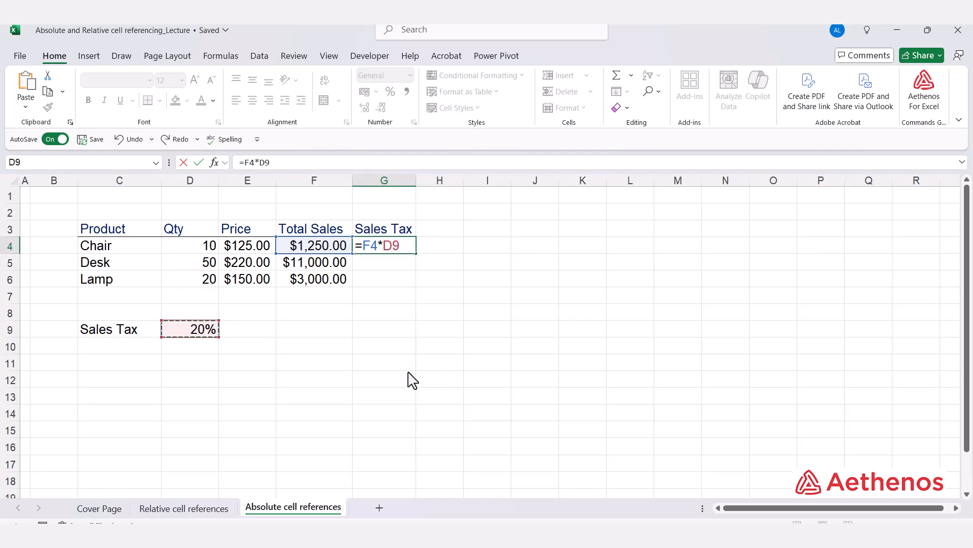
key("ctrl+Return")
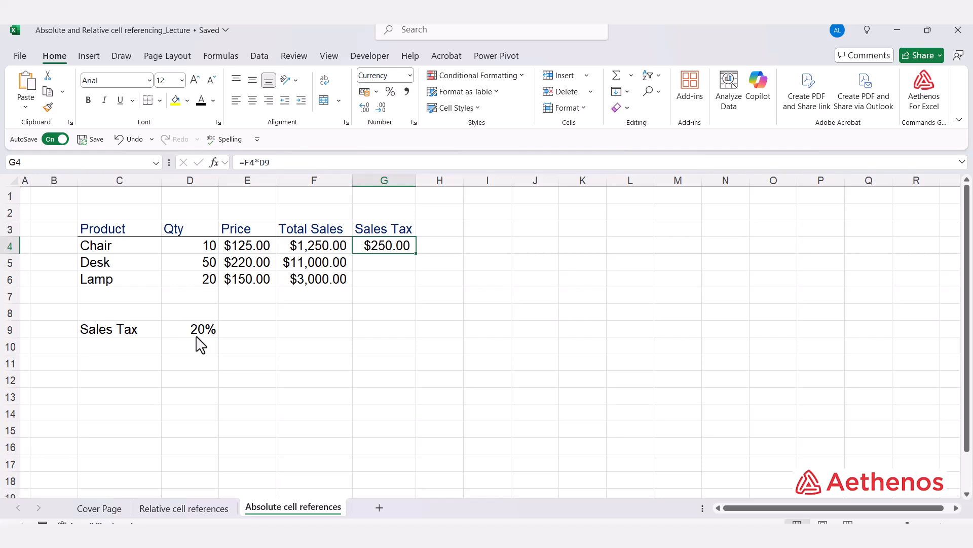
double_click(415, 253)
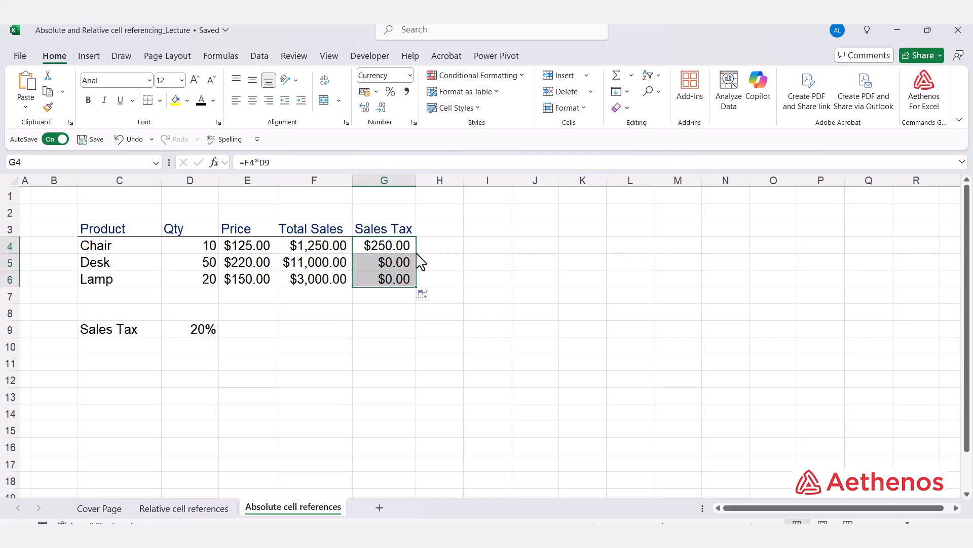
- Examine which cells the Sales Tax formulas in G5, G4 and G6 refer to, leaving each formula as it is
left_click(378, 262)
left_click(380, 279)
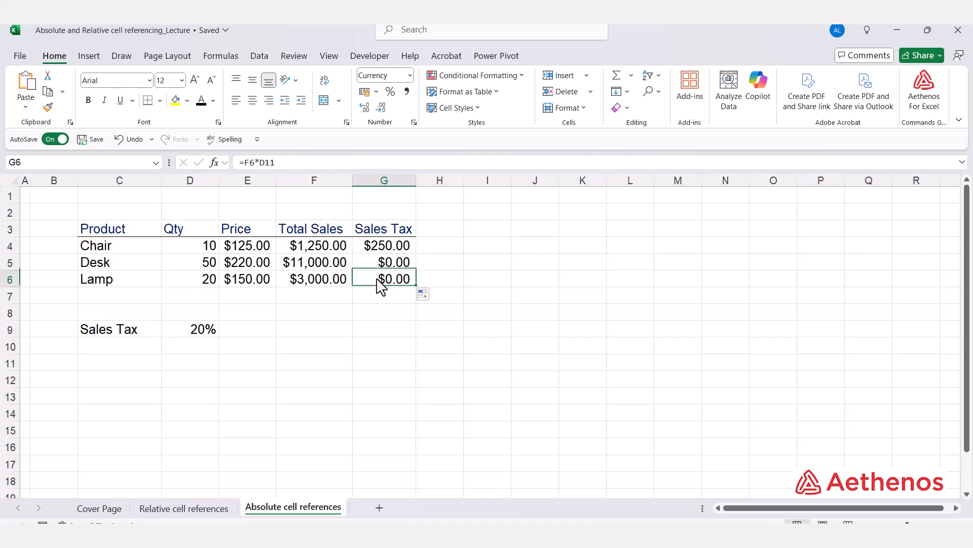
key("Up")
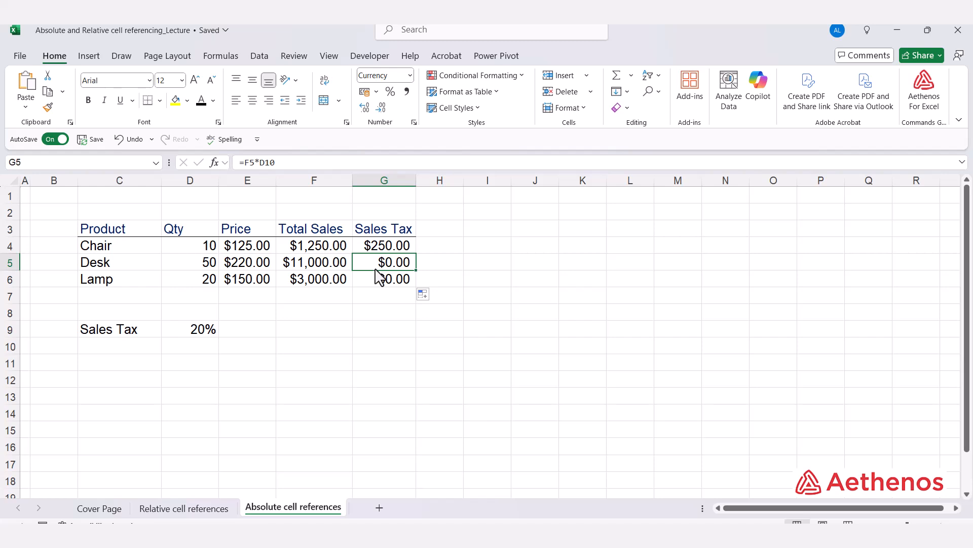
key("F2")
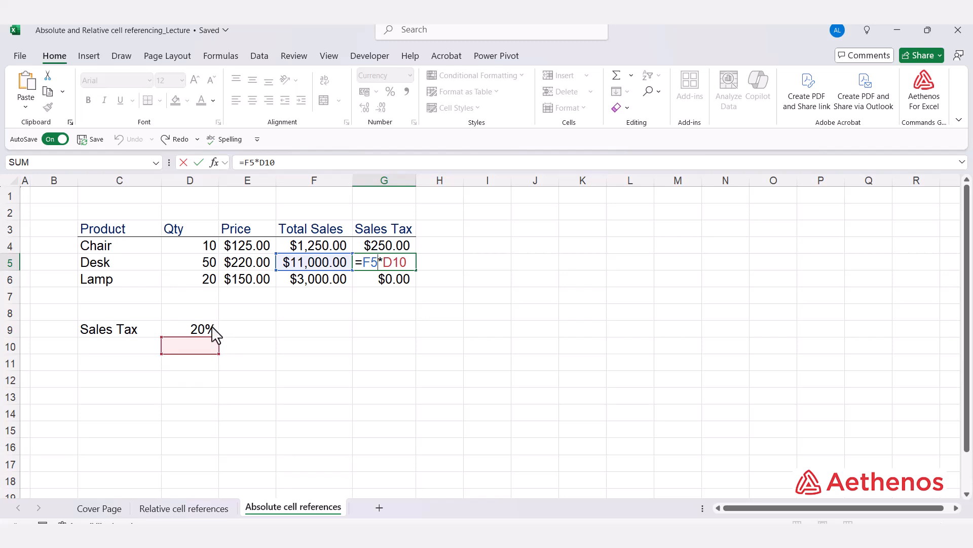
key("Escape")
left_click(404, 246)
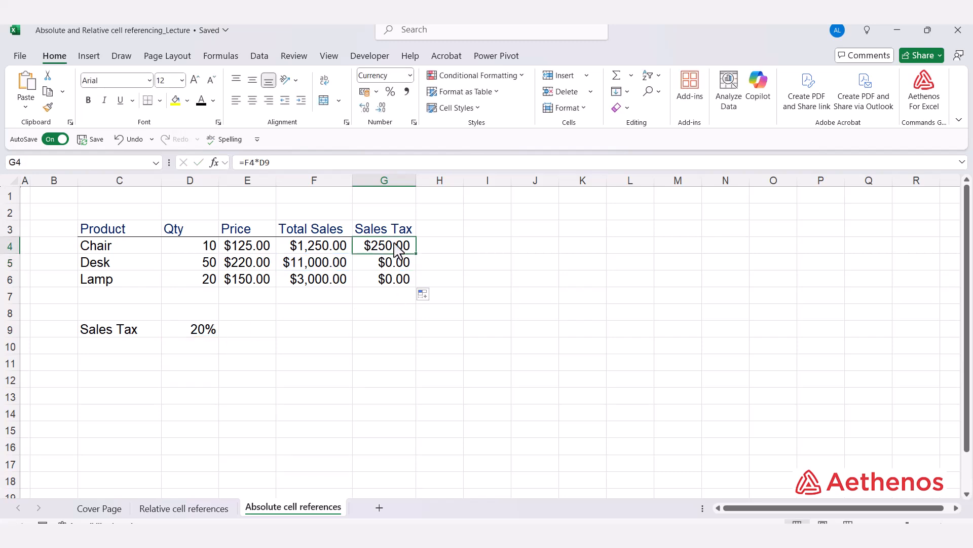
double_click(398, 247)
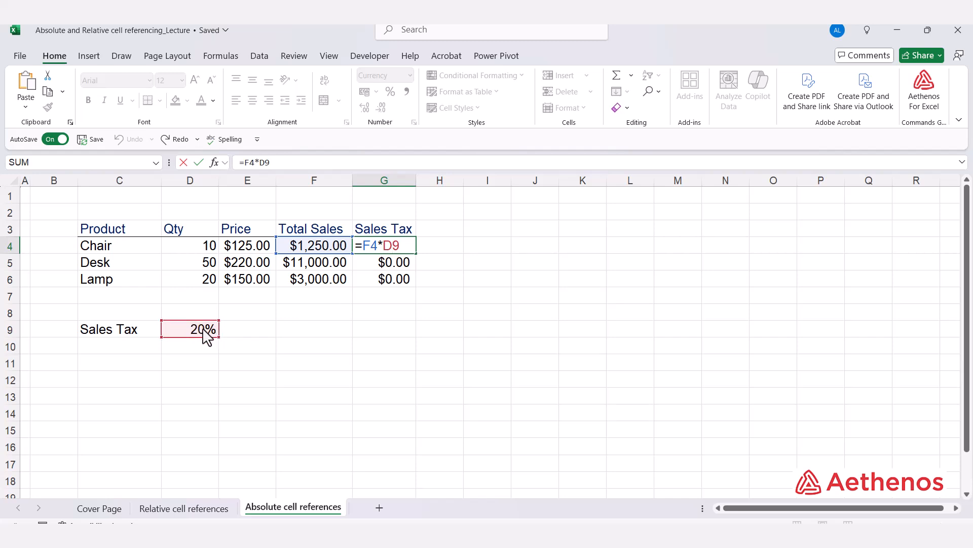
key("ctrl+Return")
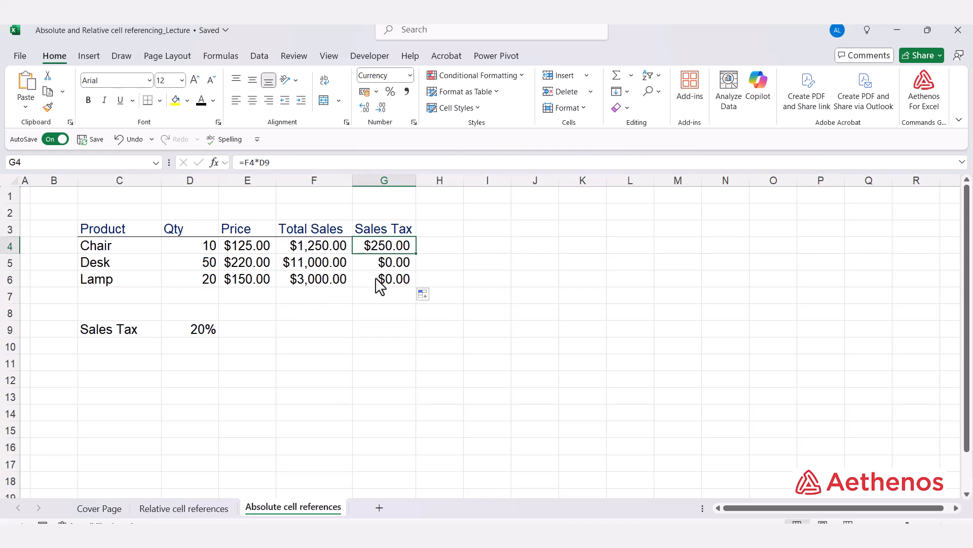
double_click(379, 283)
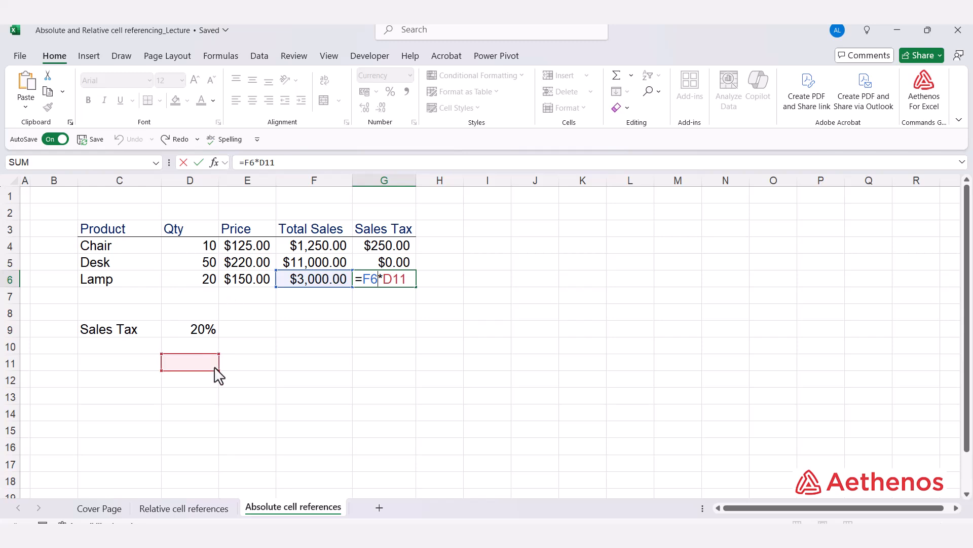
key("ctrl+Return")
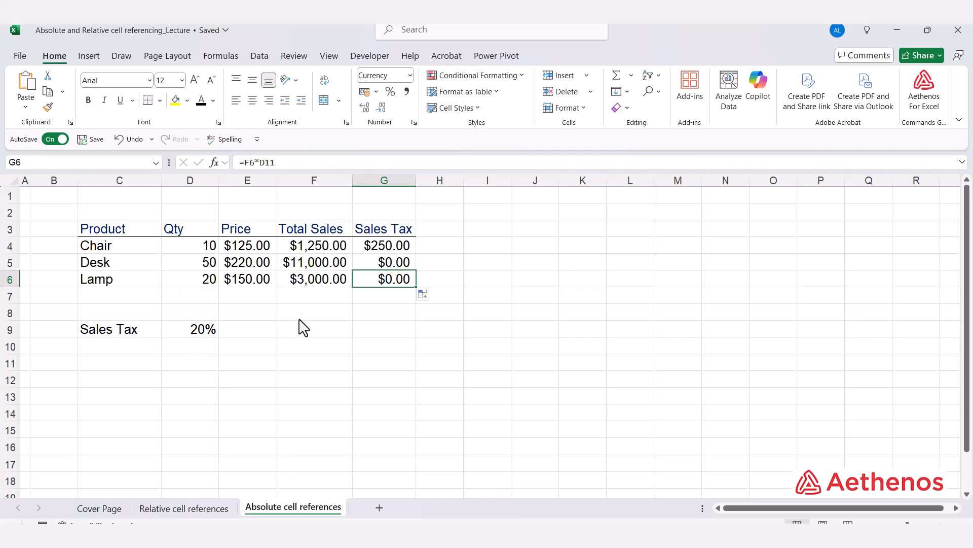
- Compare the Total Sales and tax rate references row by row in the Sales Tax formulas from G4 to G6
left_click(391, 247)
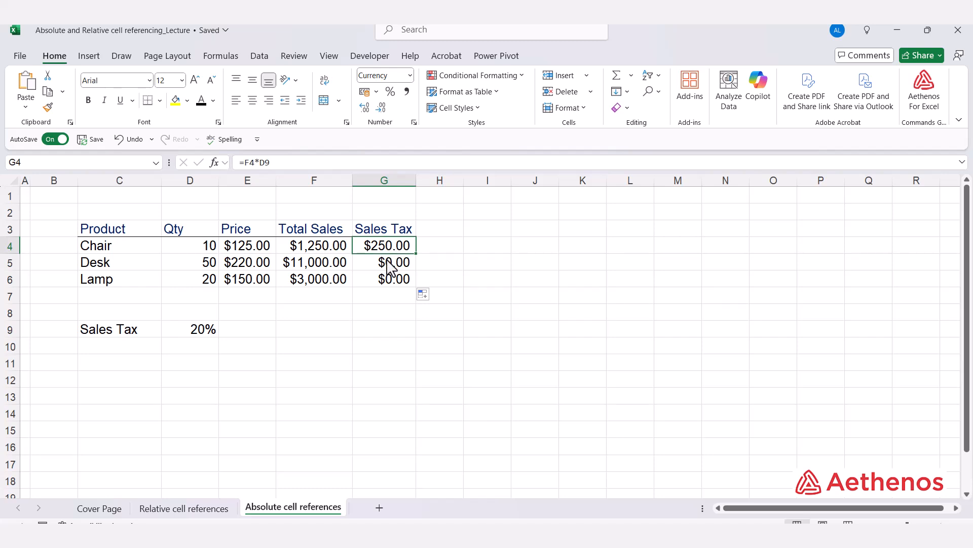
left_click(388, 262)
left_click(388, 284)
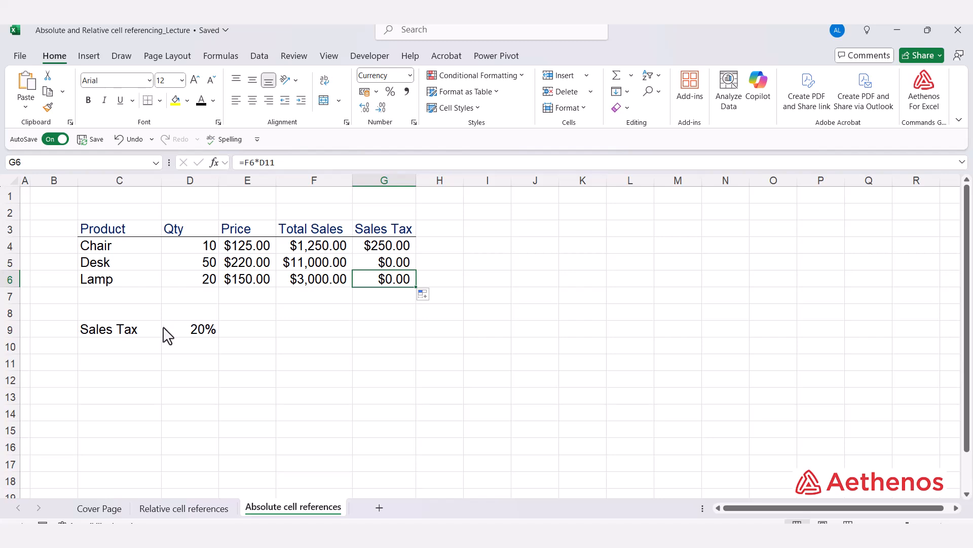
left_click_drag(322, 247, 314, 279)
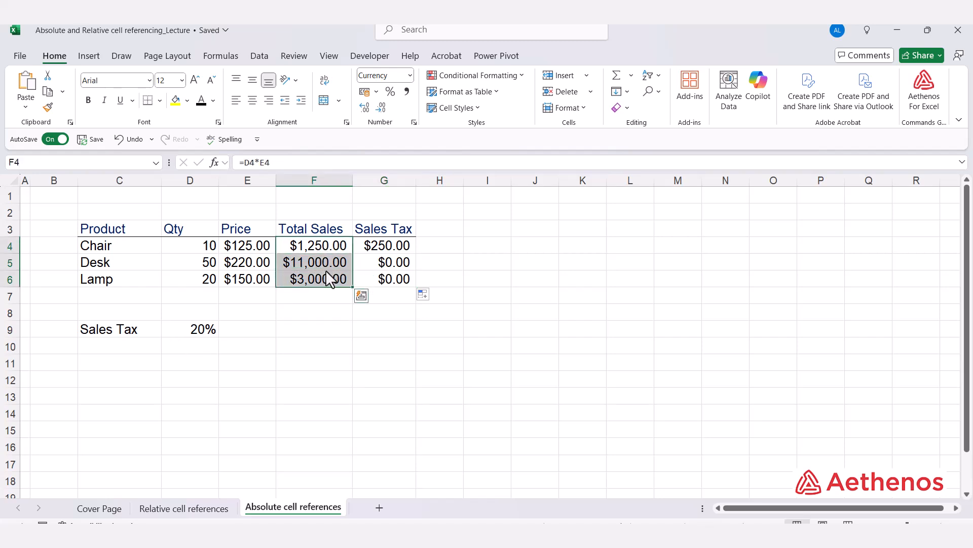
left_click(396, 245)
double_click(393, 246)
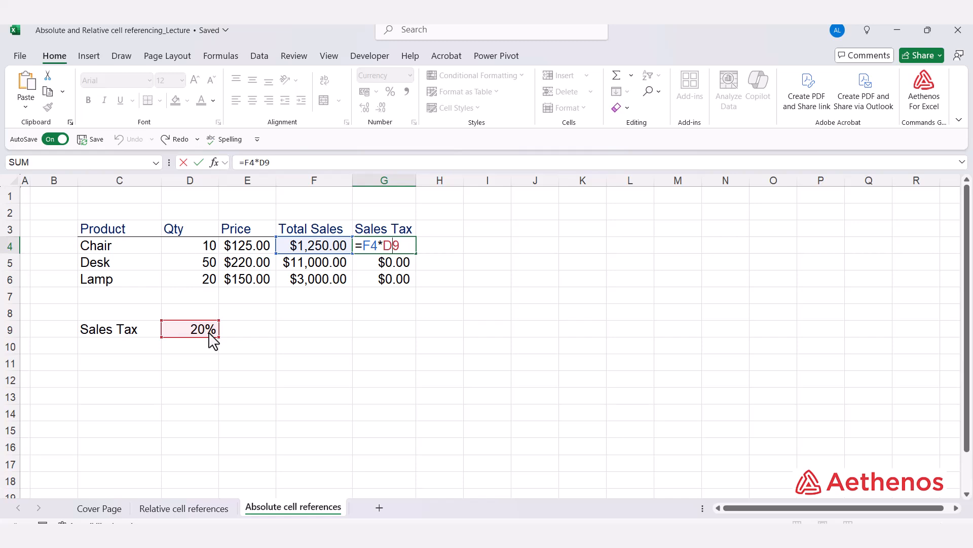
key("Return")
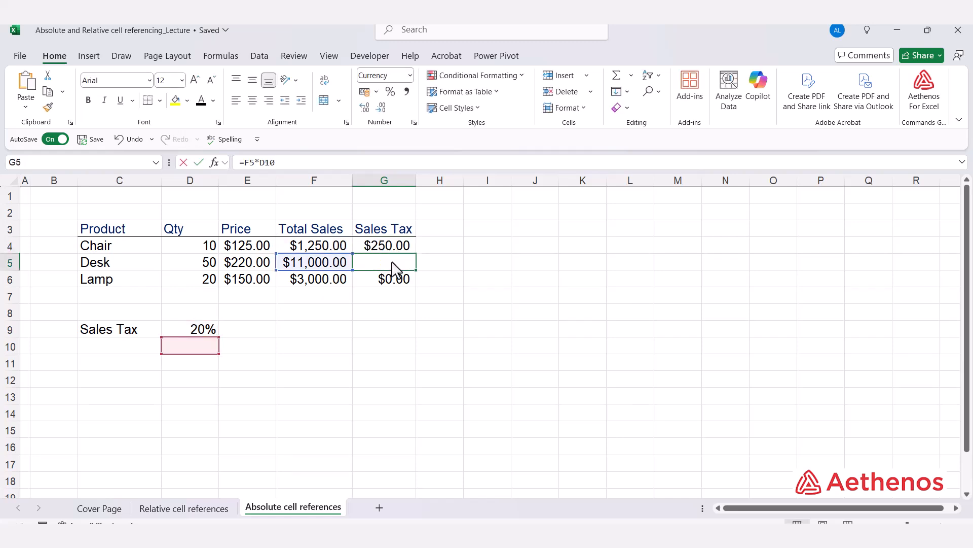
double_click(394, 268)
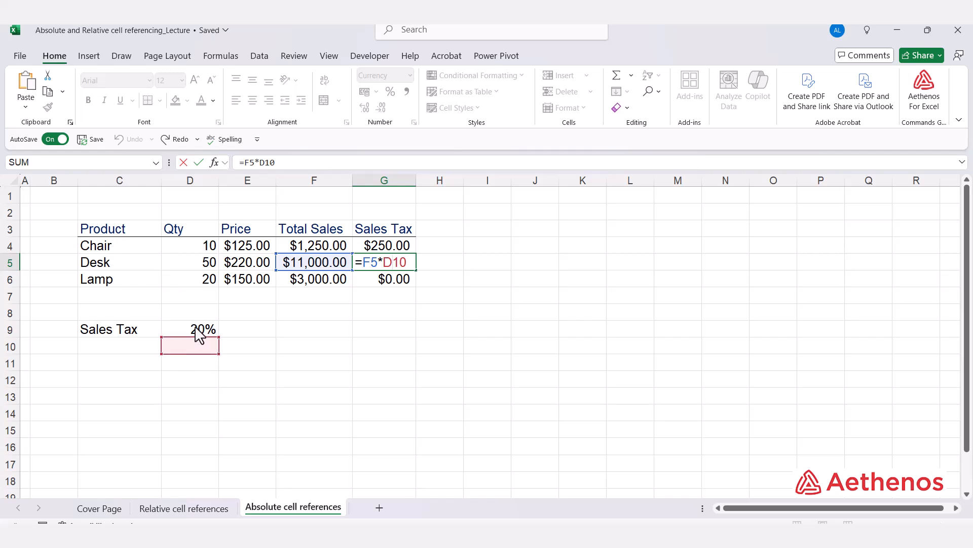
key("ctrl+Return")
double_click(405, 280)
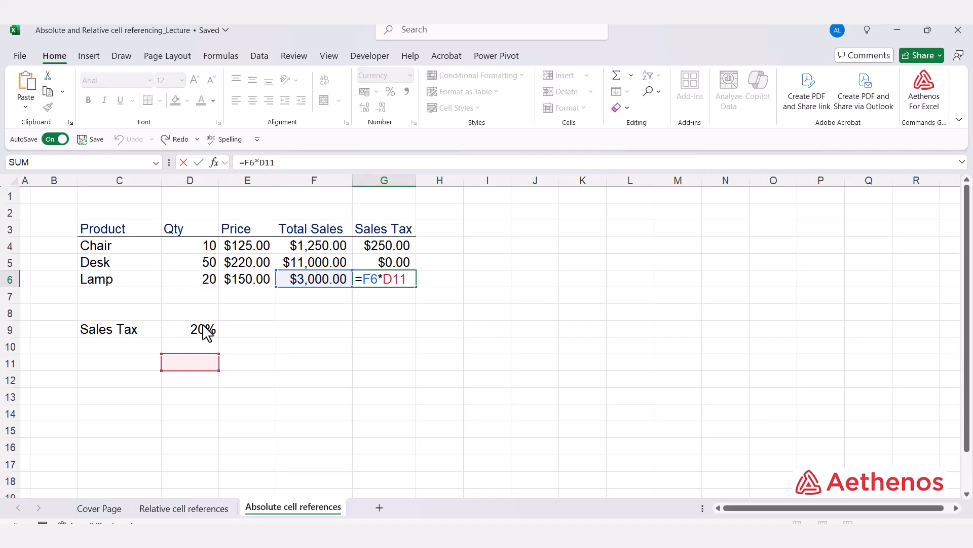
key("ctrl+Return")
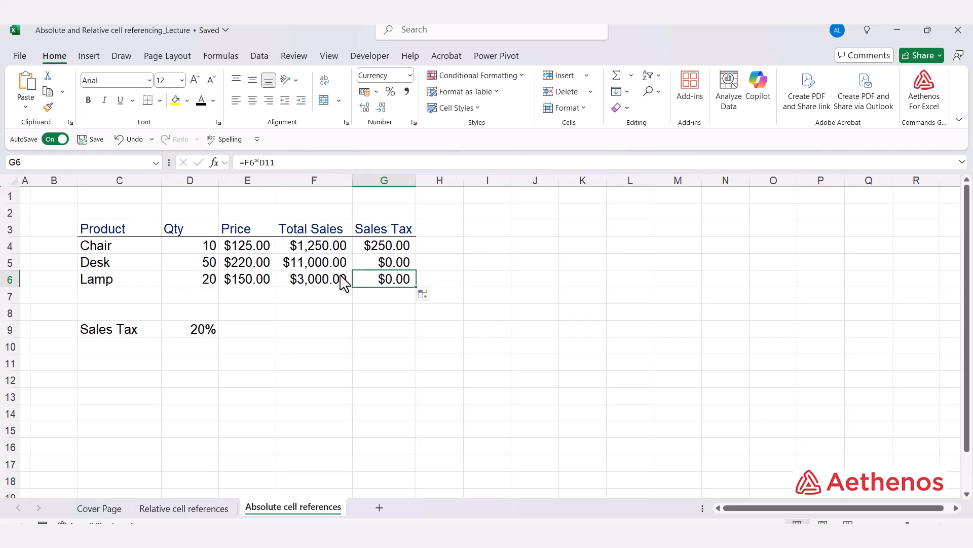
- Make the tax rate reference in the Chair's Sales Tax formula absolute, so that G4 reads =F4*$D$9
left_click(397, 252)
double_click(397, 252)
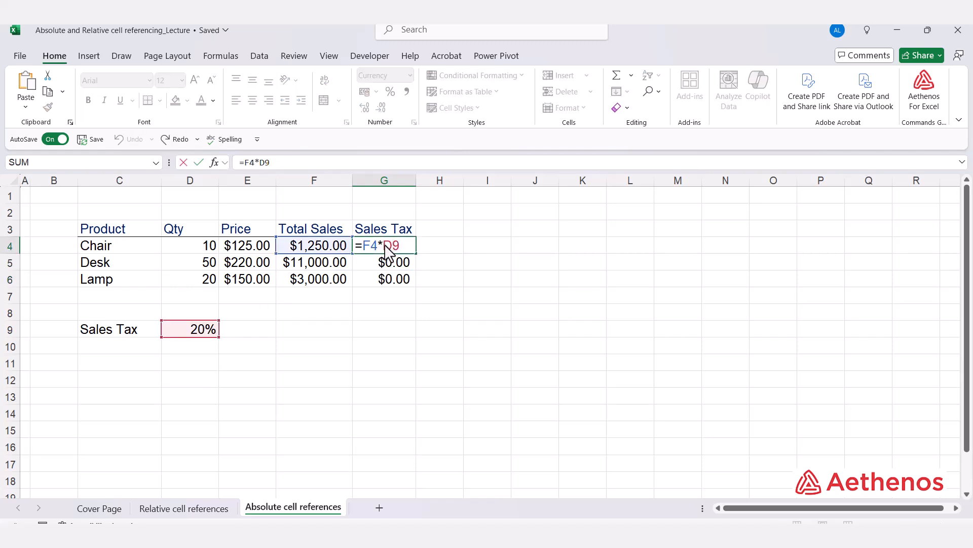
left_click_drag(384, 245, 401, 248)
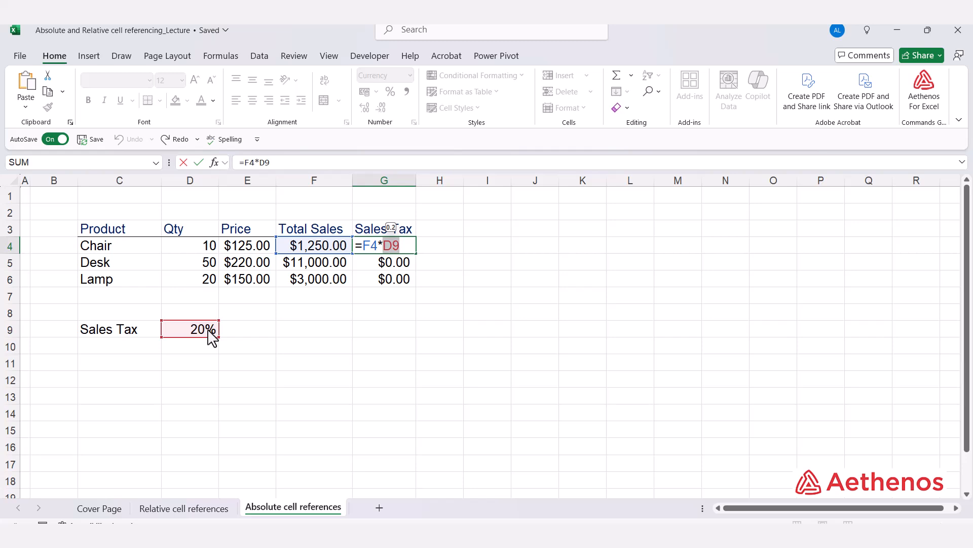
left_click(387, 246)
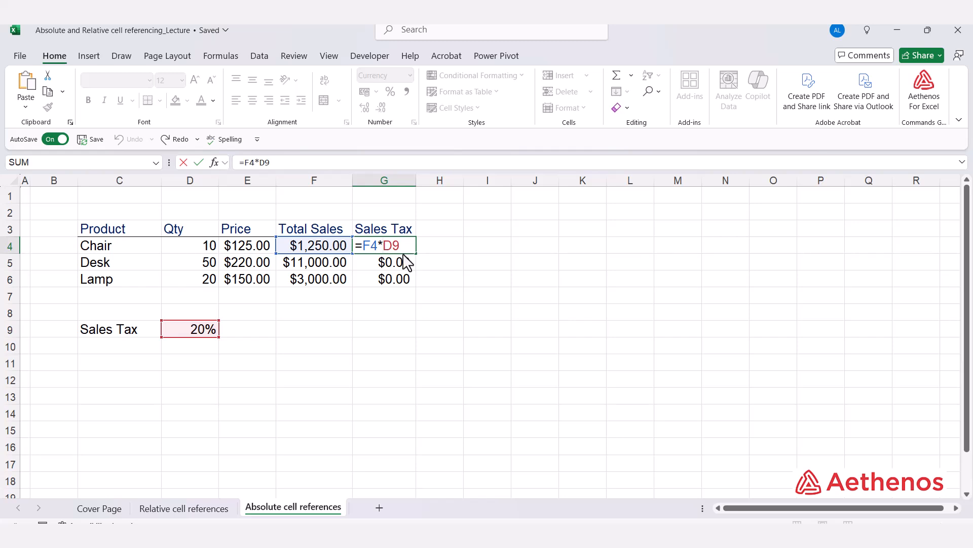
type("$D")
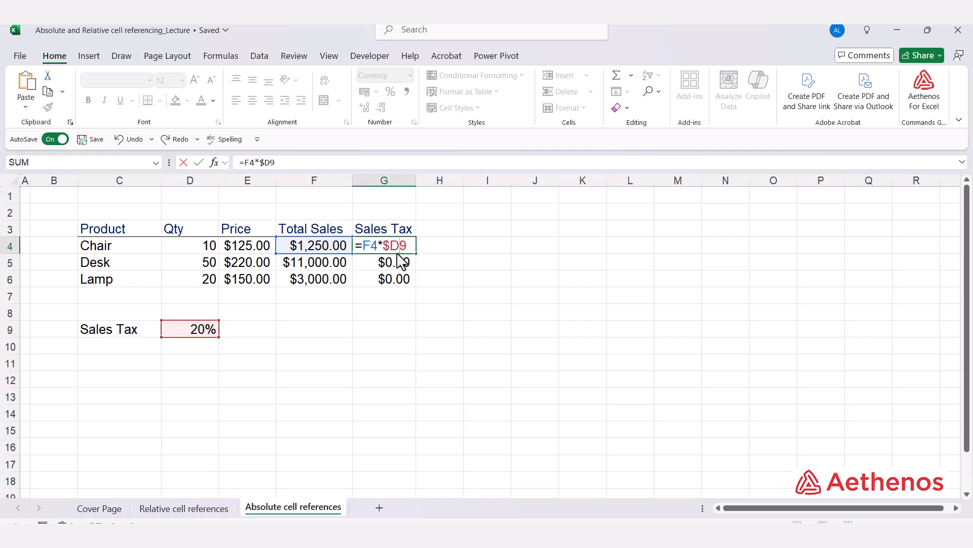
type("$")
key("ctrl+Return")
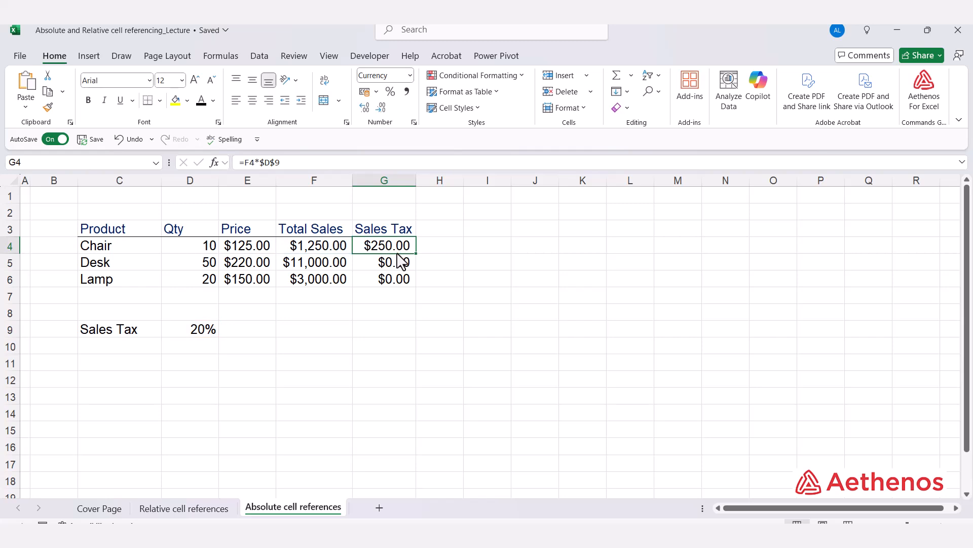
- Fill the Sales Tax formula from G4 down to G6 and auto-fit the width of column G
double_click(381, 246)
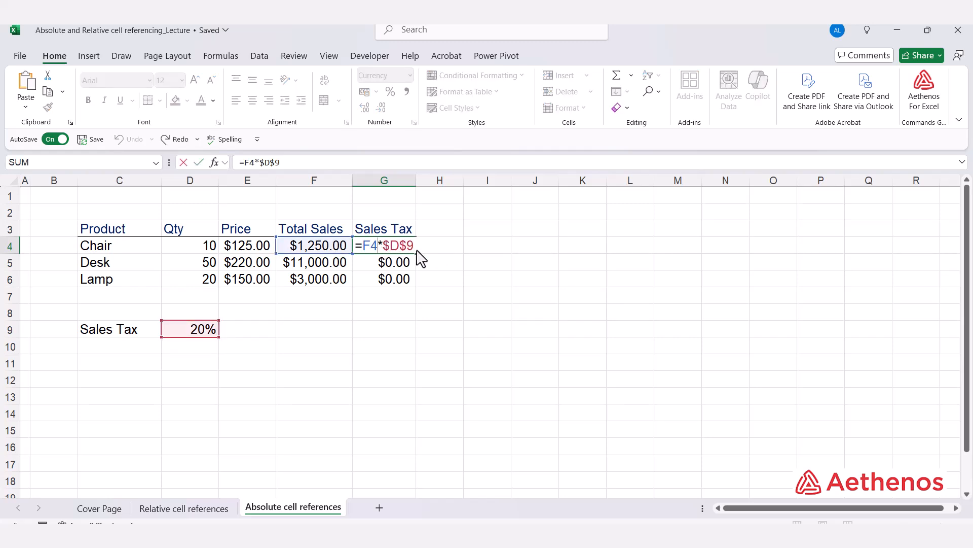
key("Escape")
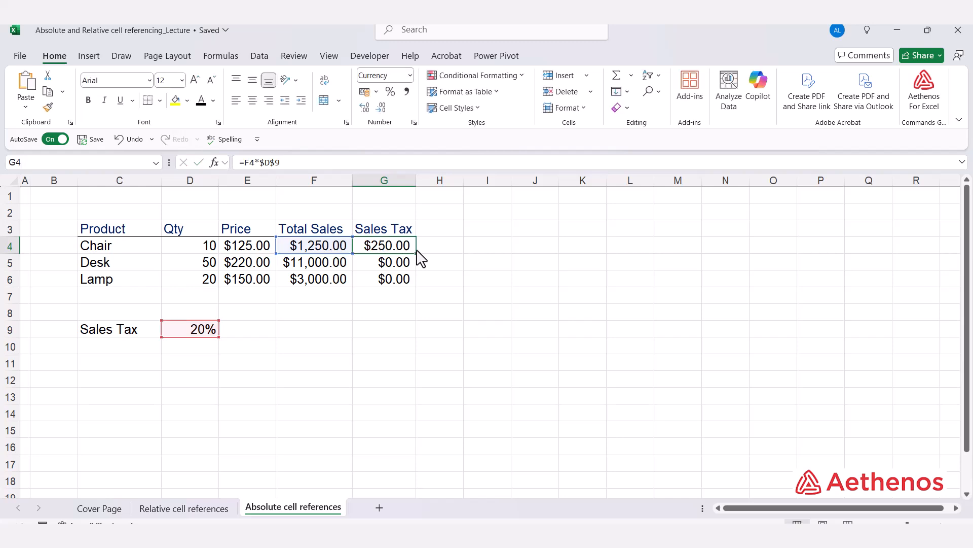
double_click(416, 253)
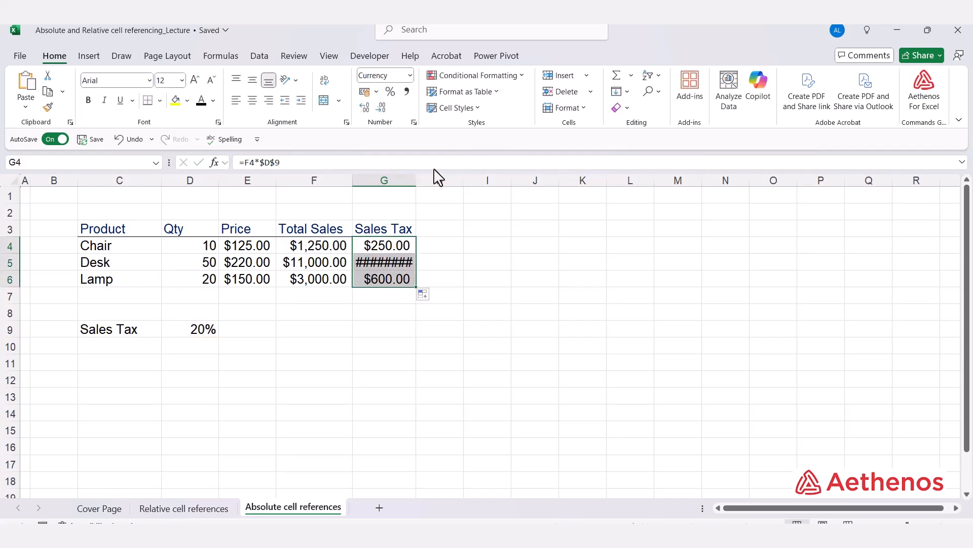
double_click(416, 181)
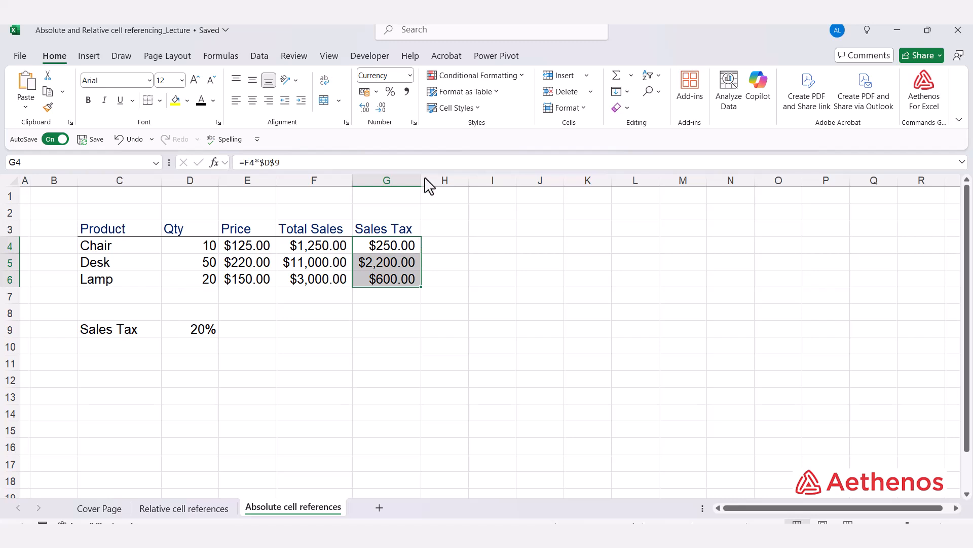
- Examine the Total Sales and absolute tax rate references in the Sales Tax formulas of the Desk, Lamp and Chair rows
left_click(385, 266)
double_click(390, 269)
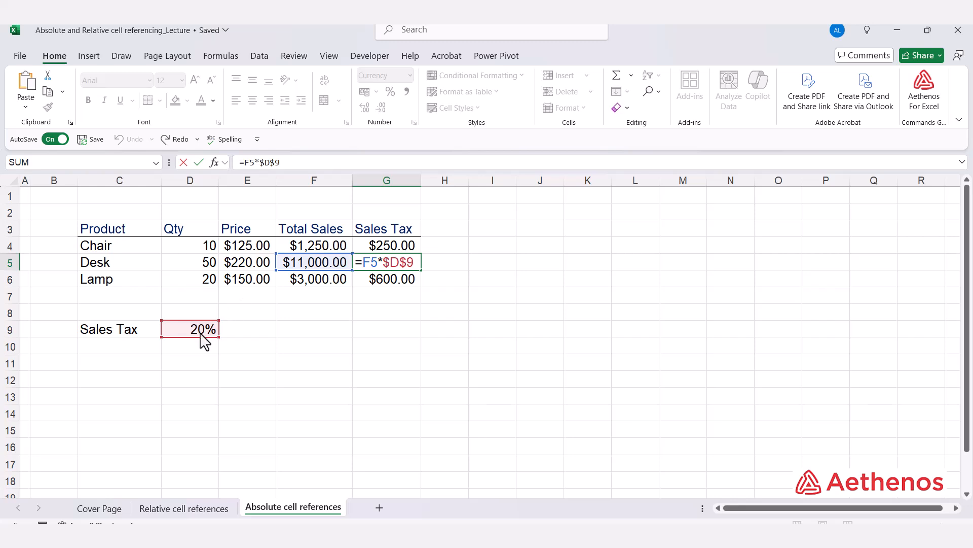
key("Return")
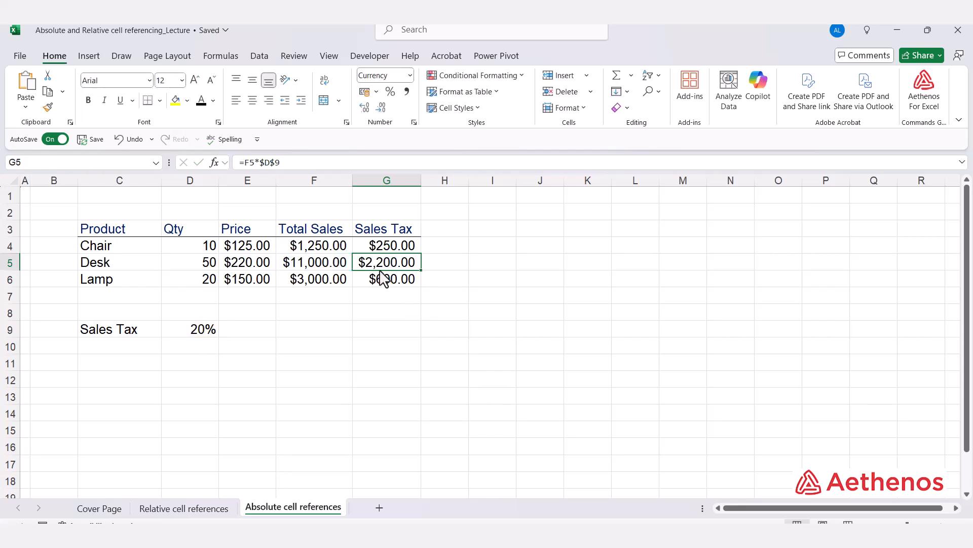
double_click(384, 281)
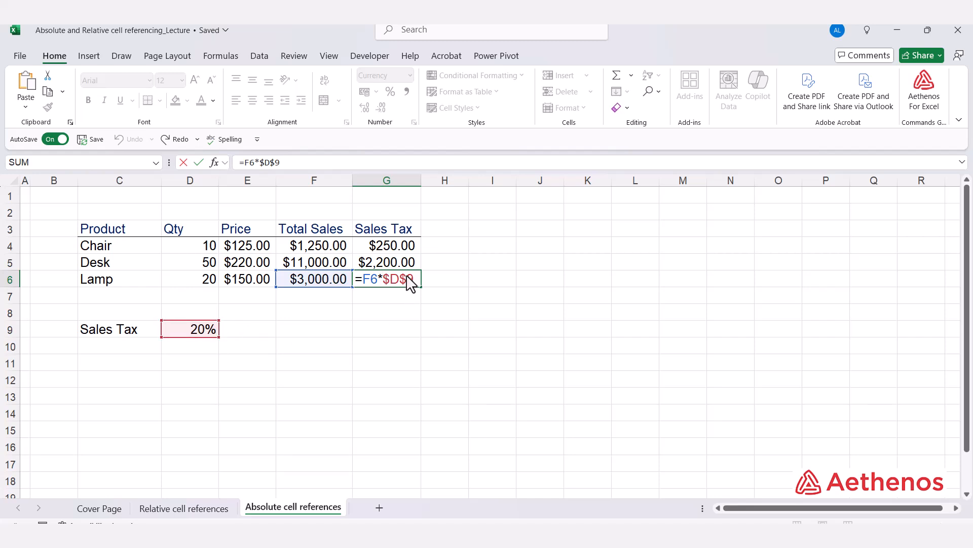
key("Escape")
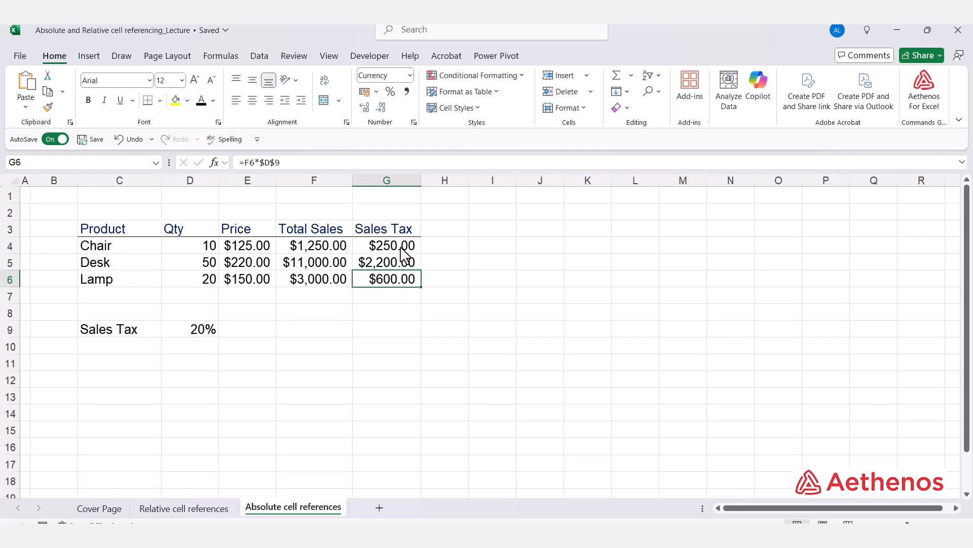
left_click(400, 247)
double_click(398, 249)
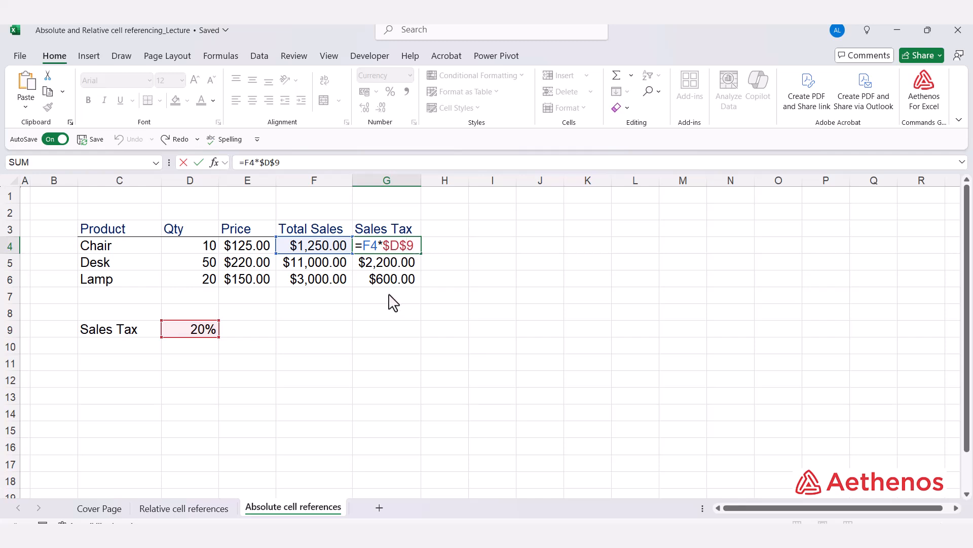
key("Return")
key("F2")
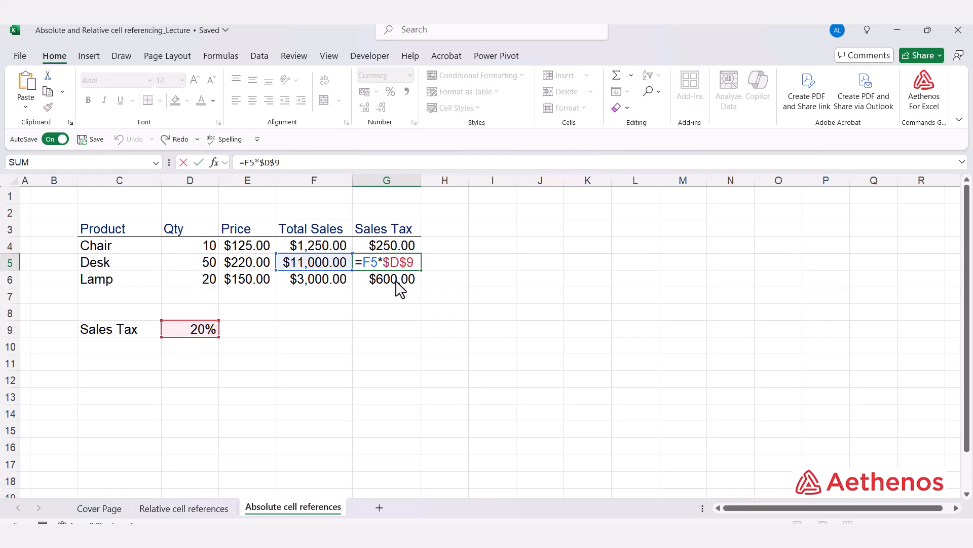
key("ctrl+Return")
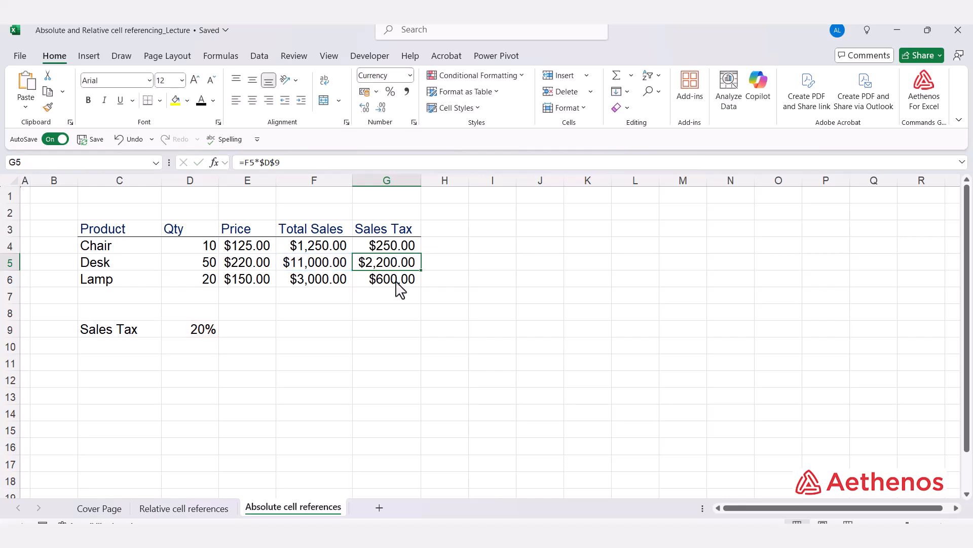
left_click(396, 282)
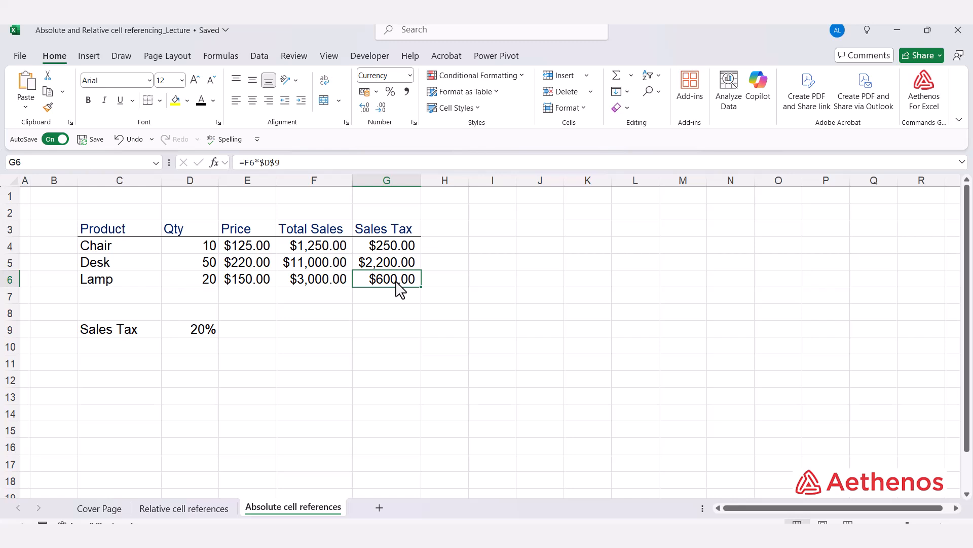
- Clear the Sales Tax formulas in G4:G6 and start G4 again with the formula =F4*D9
left_click_drag(402, 248, 404, 276)
key("Delete")
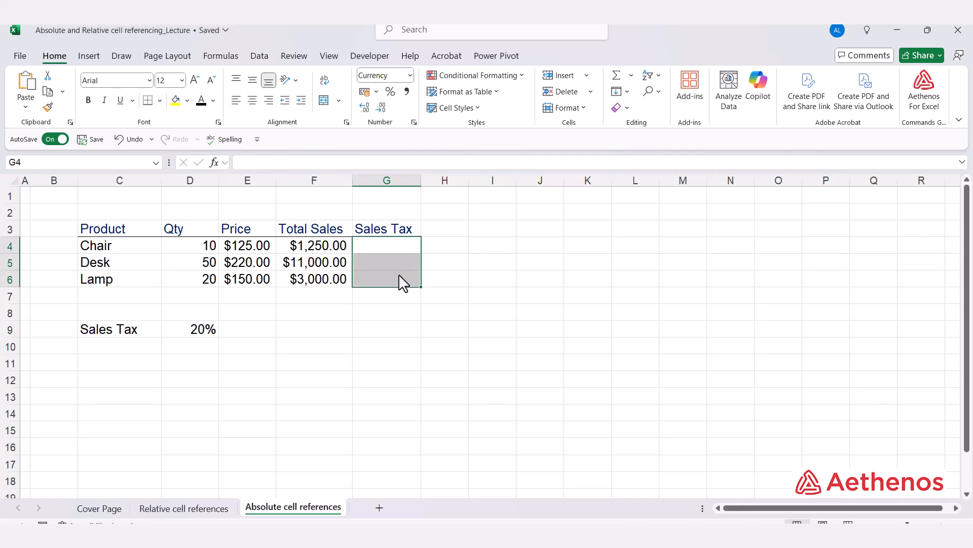
left_click(375, 250)
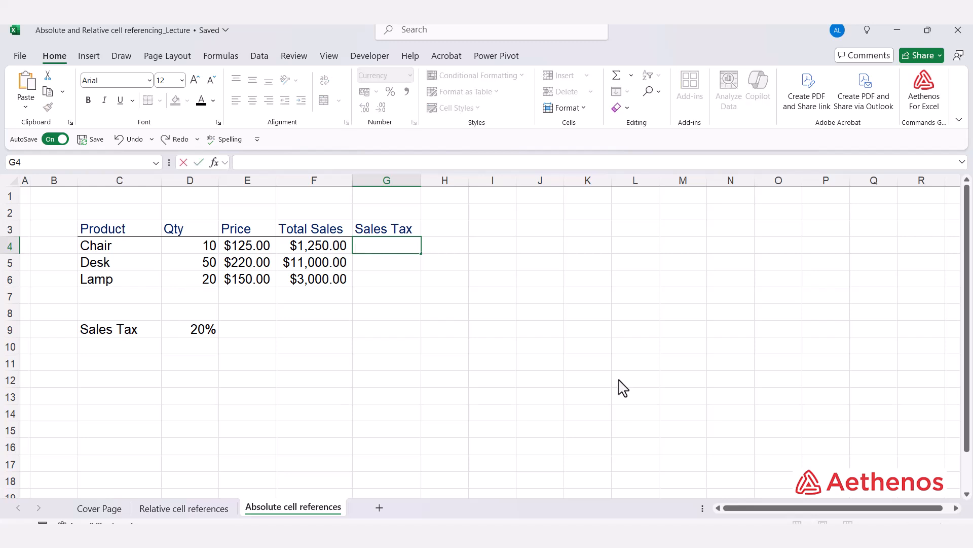
type("=")
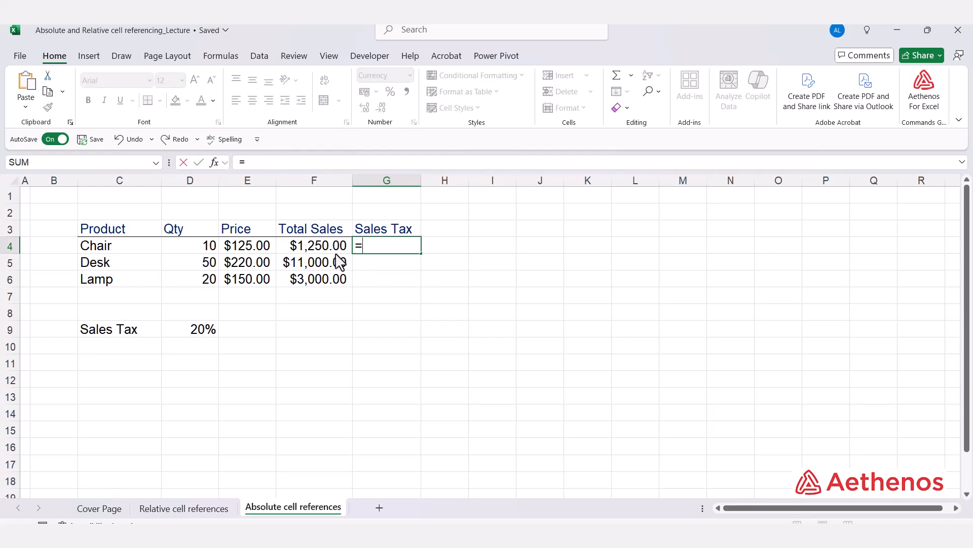
left_click(325, 245)
type("*")
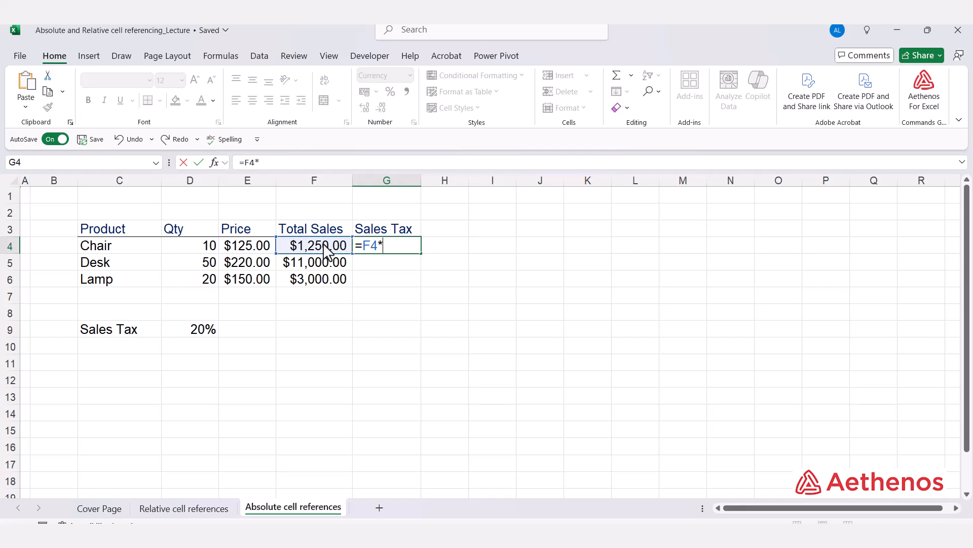
left_click(210, 333)
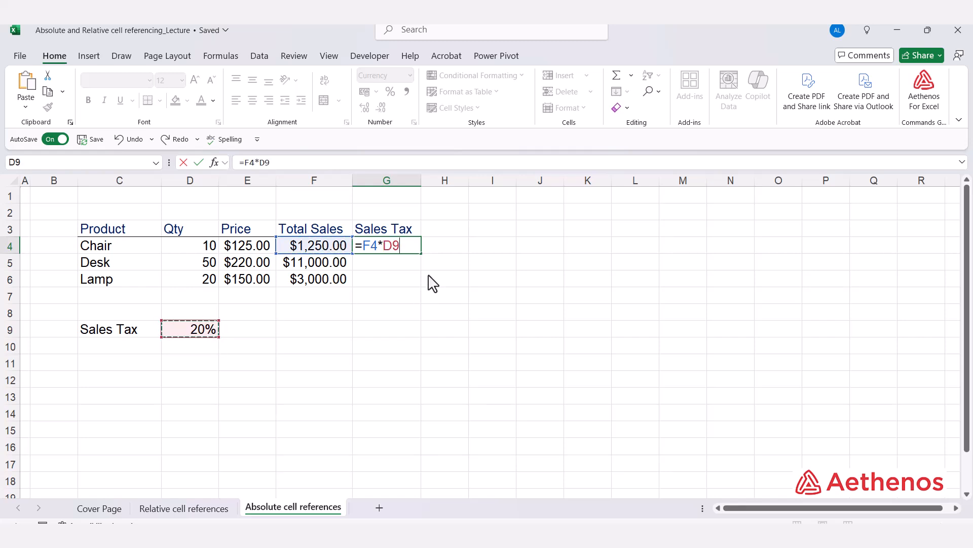
- Convert the D9 reference in G4's formula to $D$9 and fill the formula down to G6
left_click(384, 242)
key("F4")
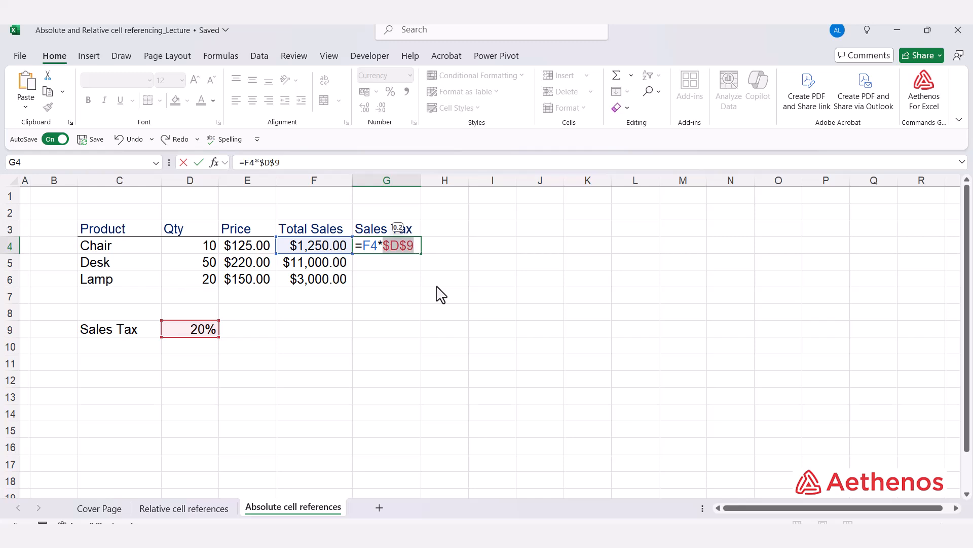
key("ctrl+Return")
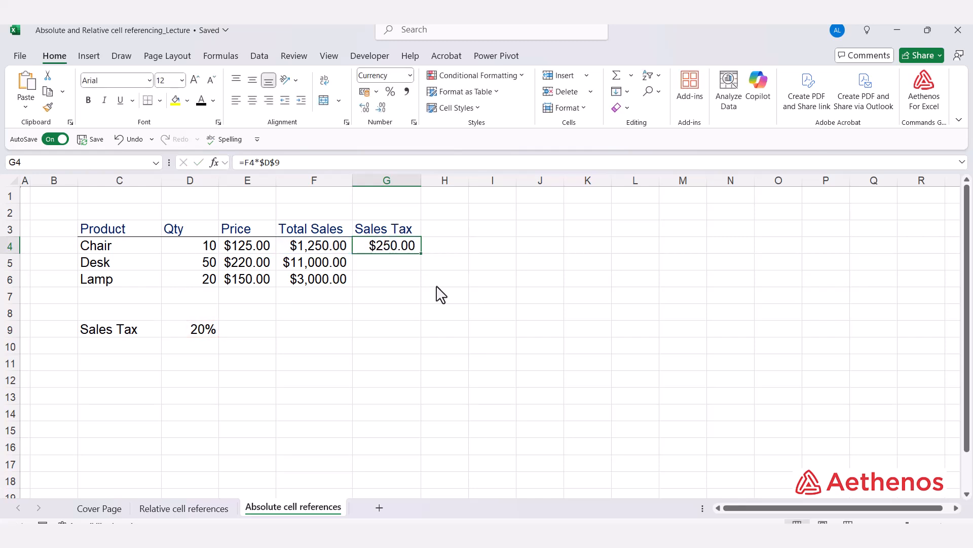
double_click(420, 253)
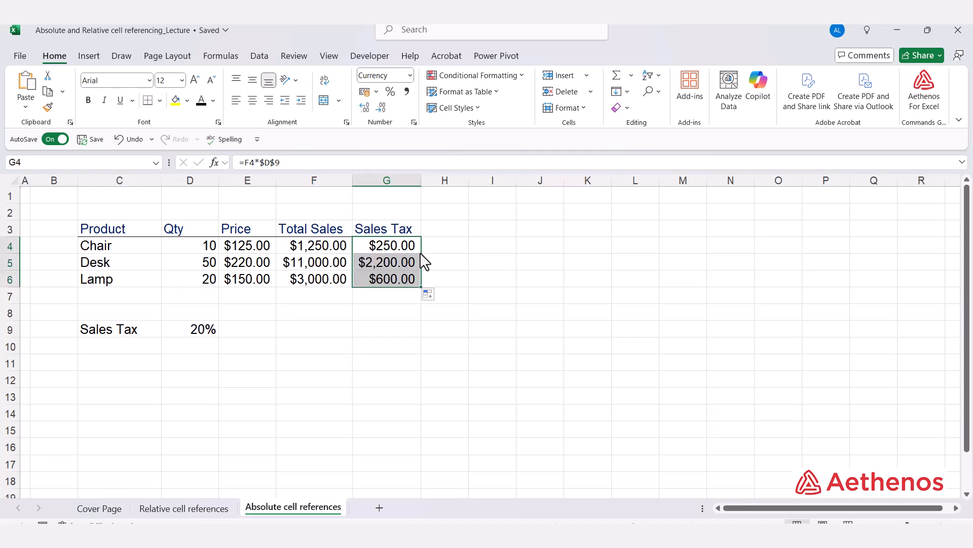
- Check the references in the refilled Sales Tax formulas of the Lamp and Desk rows
left_click(393, 285)
double_click(392, 281)
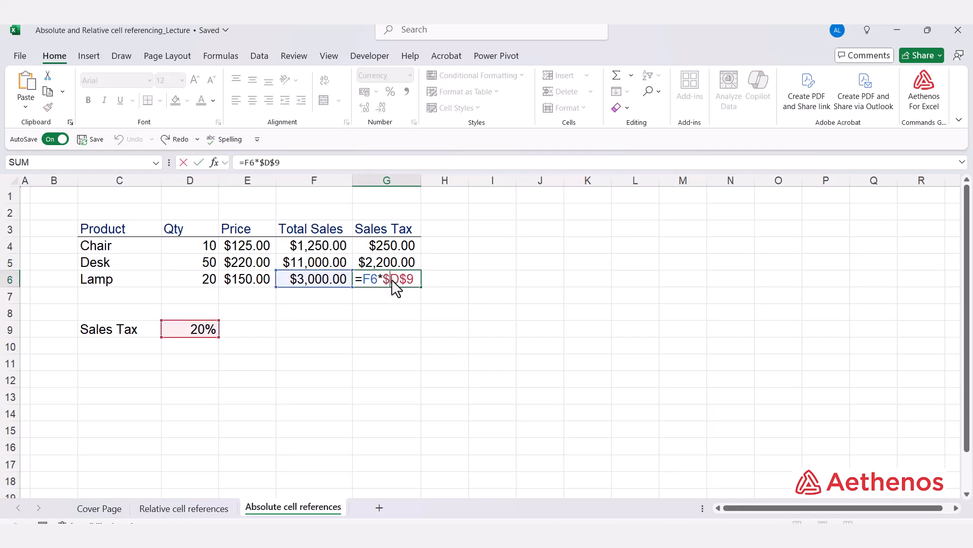
key("Escape")
double_click(393, 263)
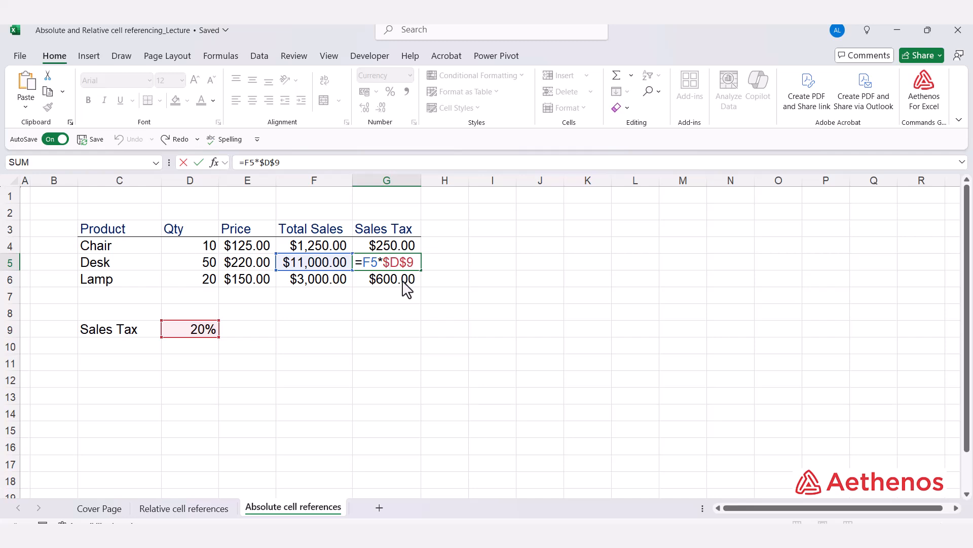